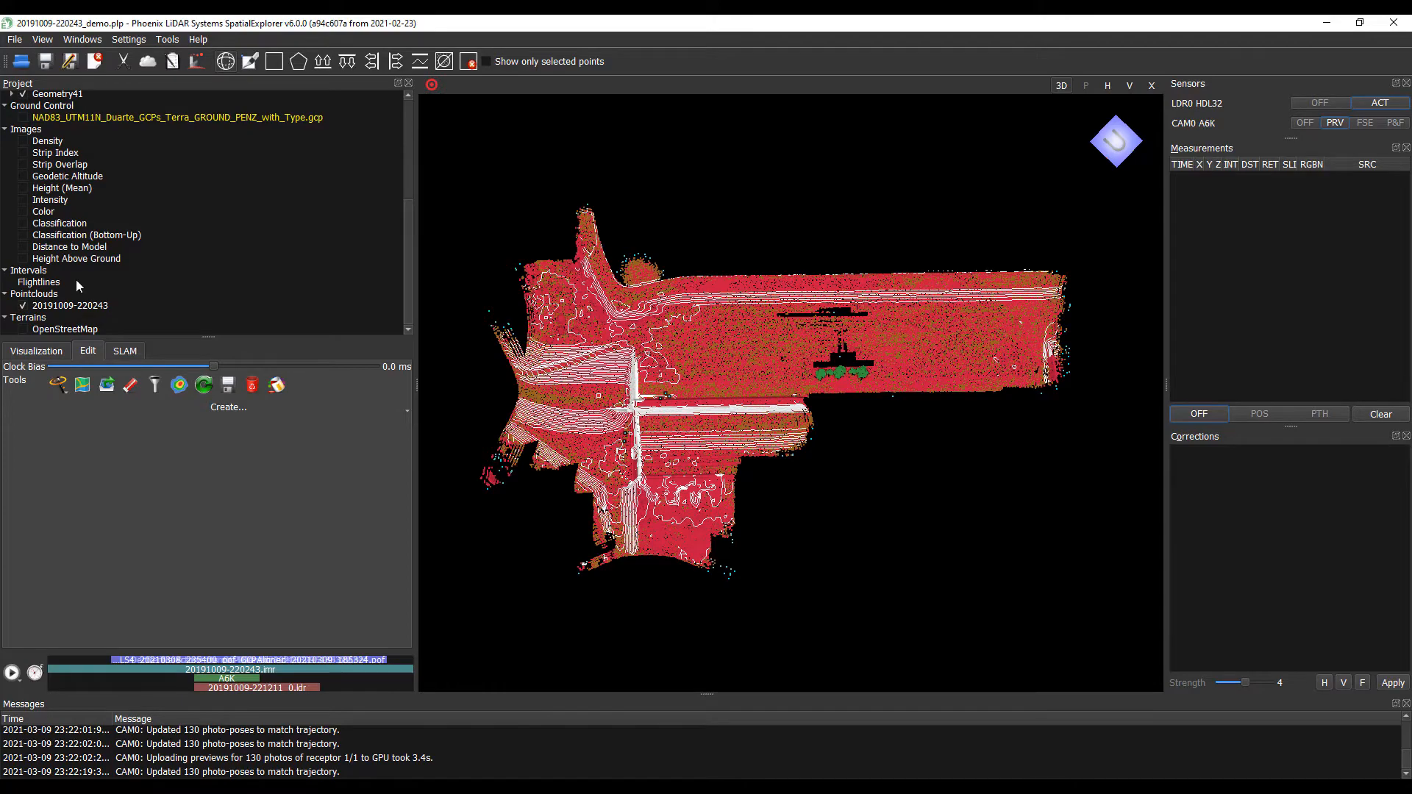
- Start a LAS cloud export to "Demo Output" in the AL3-32 Demo Data folder, exporting Intervals: Flightlines
{"action": "left_click_drag", "start_coordinate": [471, 412], "coordinate": [752, 568]}
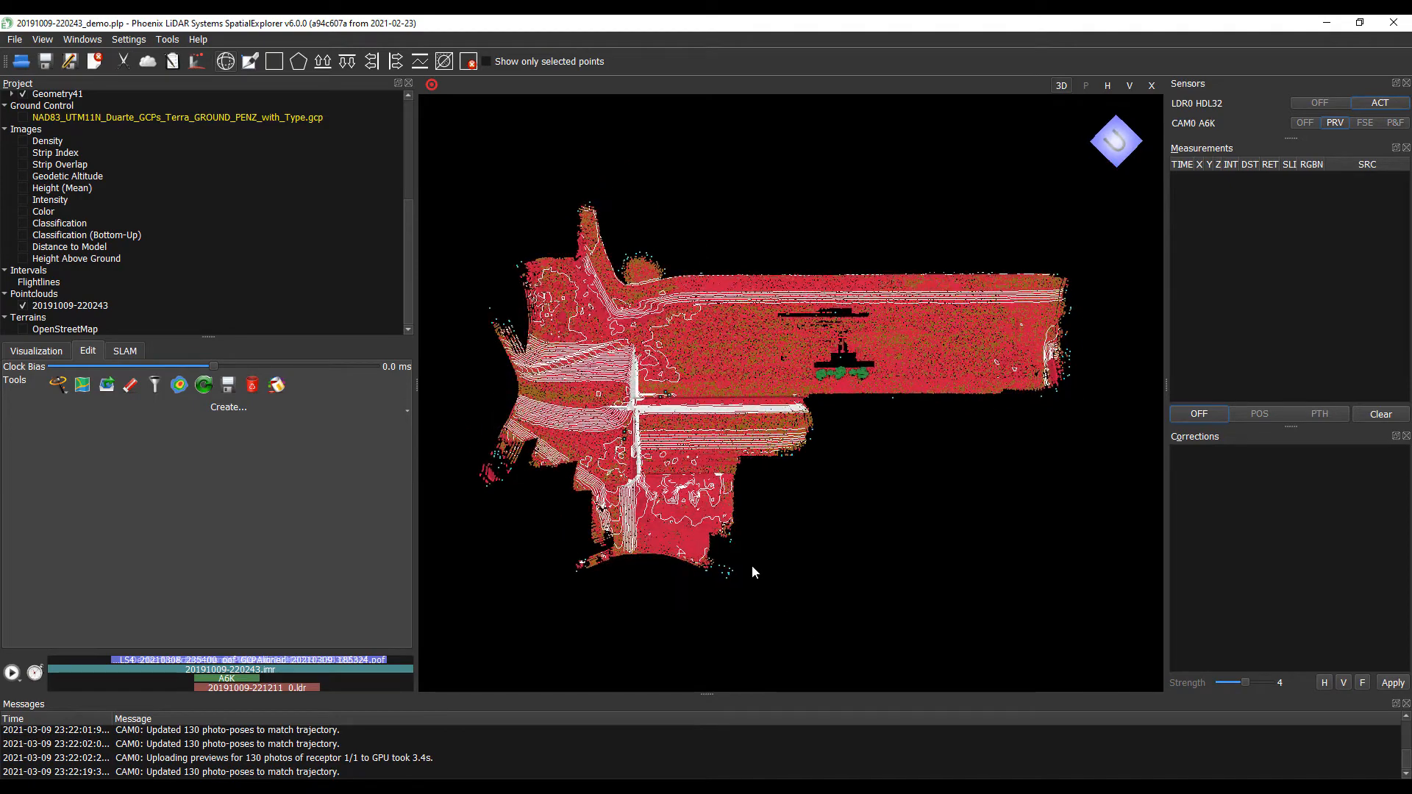
{"action": "left_click", "coordinate": [106, 385]}
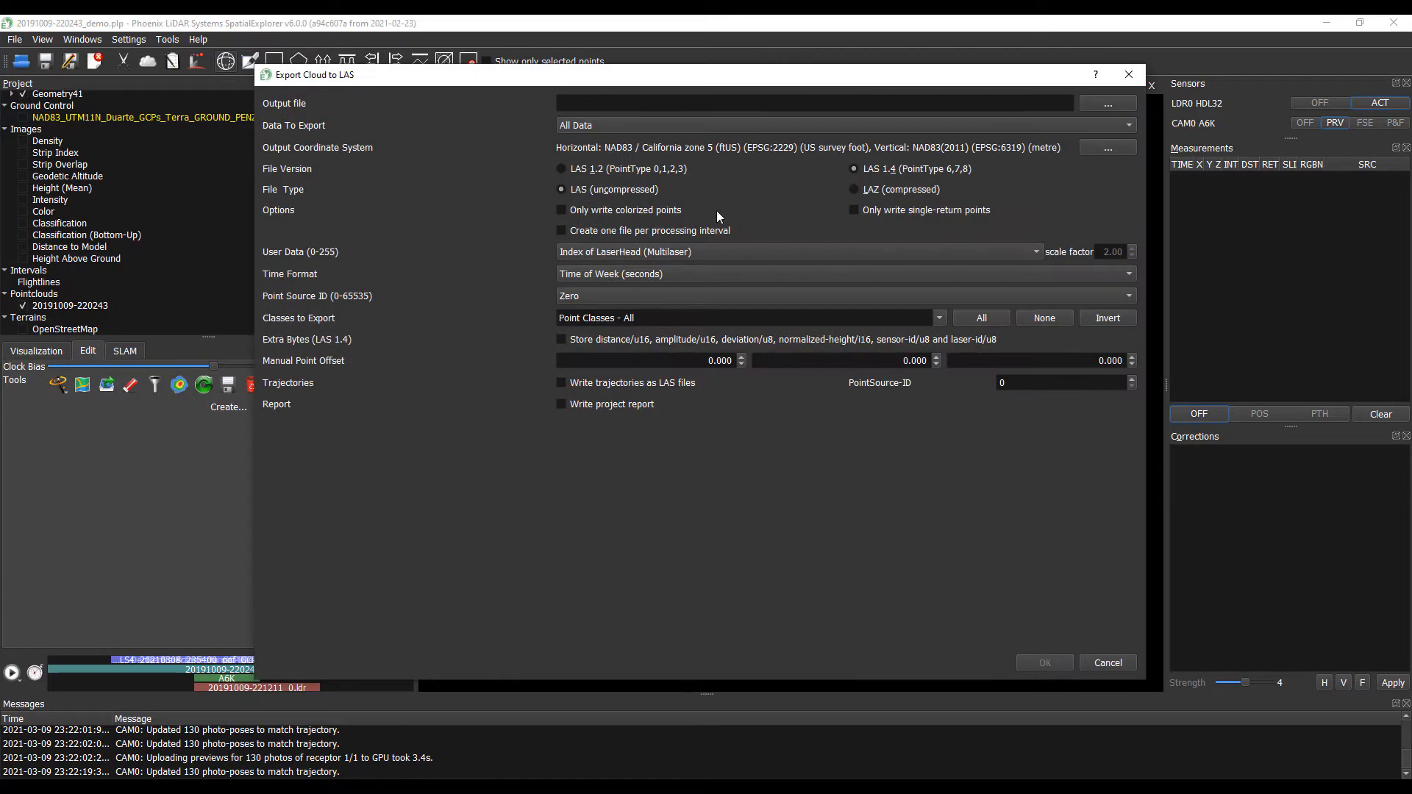
{"action": "left_click_drag", "start_coordinate": [705, 84], "coordinate": [481, 137]}
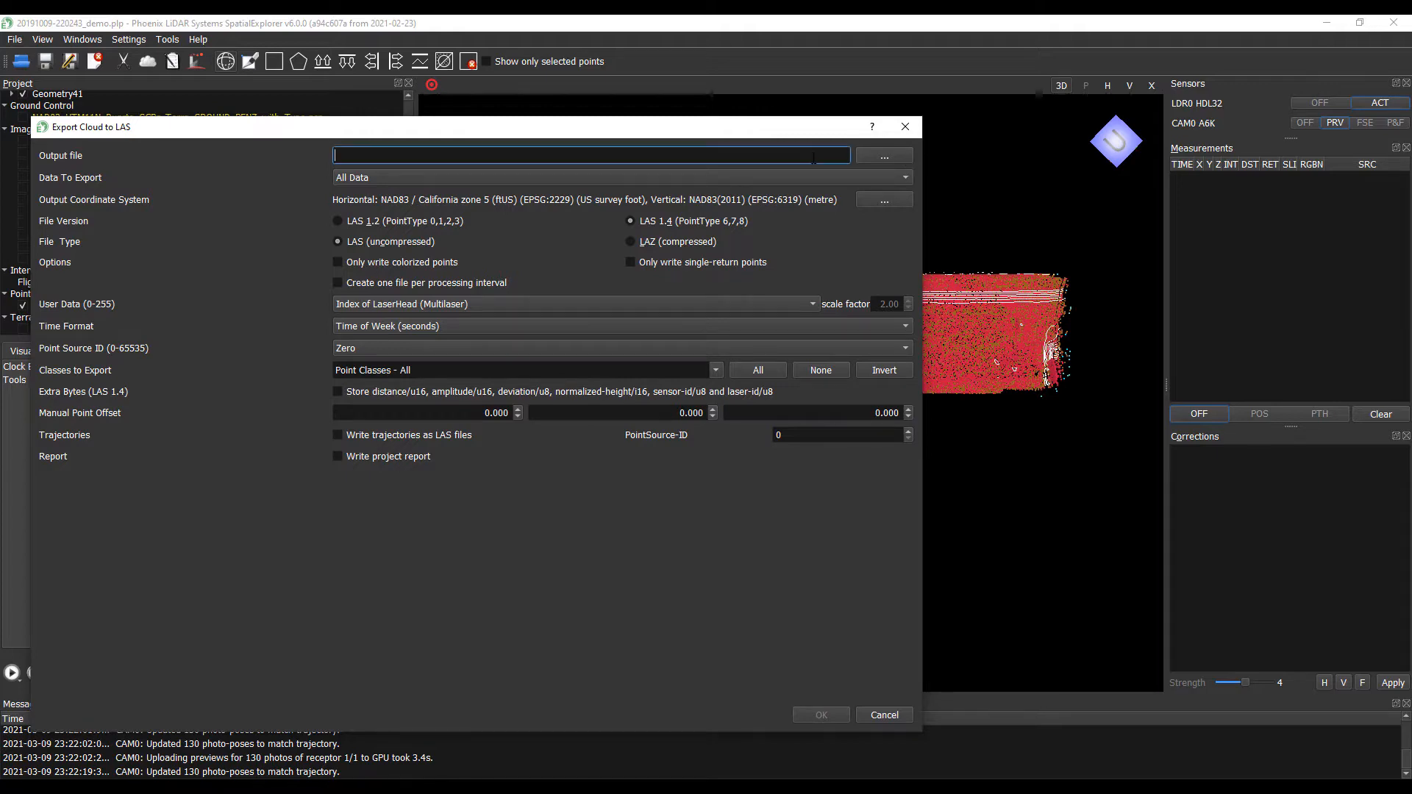
{"action": "left_click", "coordinate": [885, 156]}
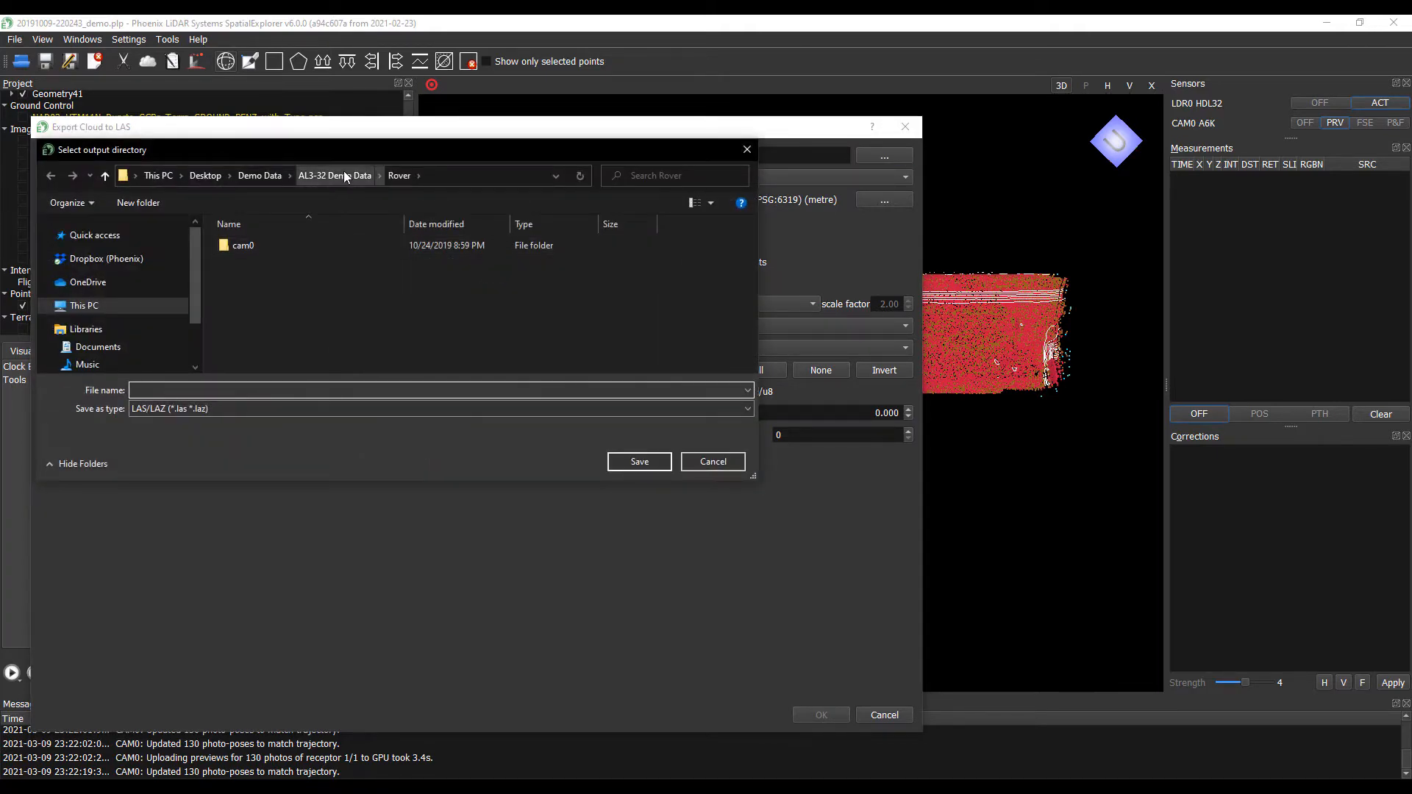
{"action": "left_click", "coordinate": [345, 175]}
{"action": "left_click", "coordinate": [330, 391]}
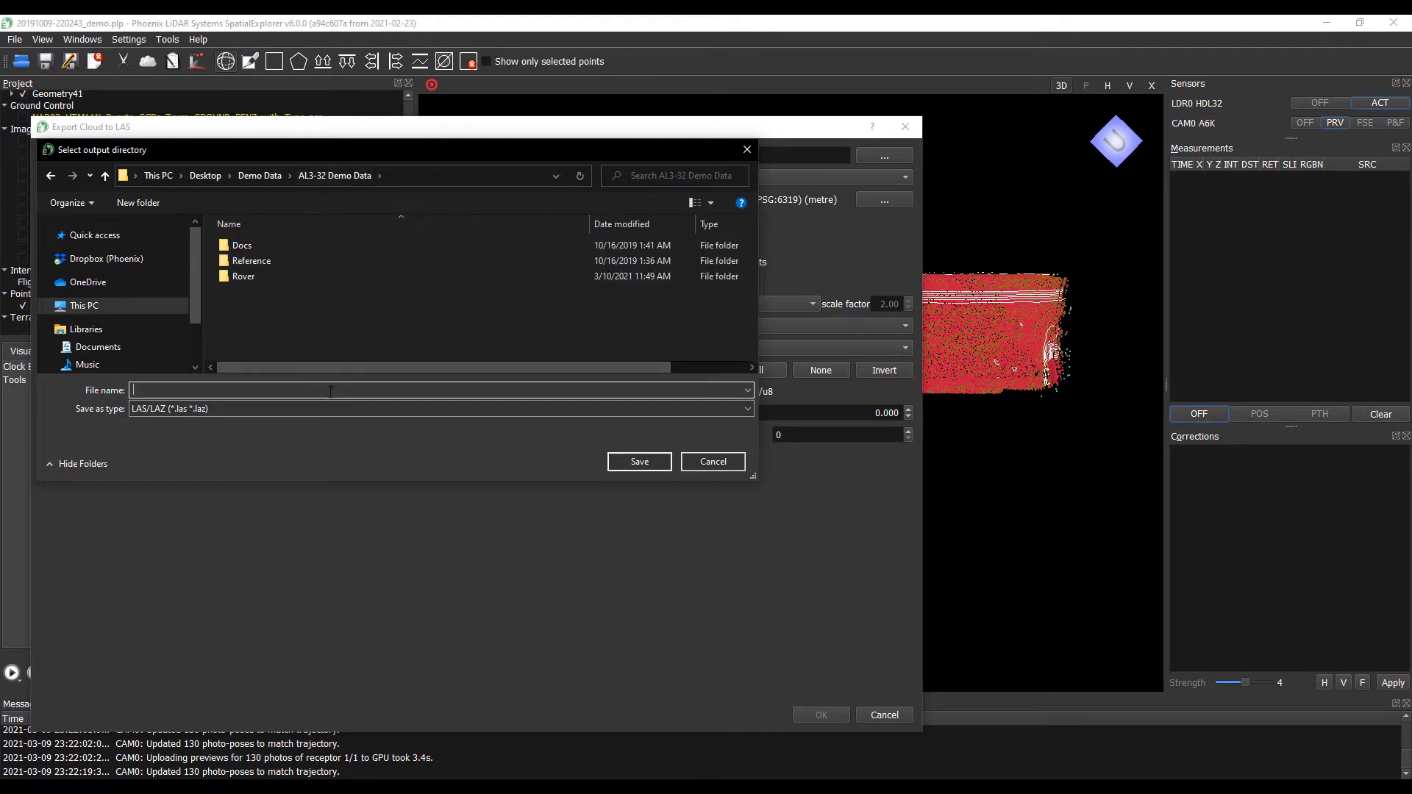
{"action": "type", "text": "Demo Output"}
{"action": "key", "text": "Return"}
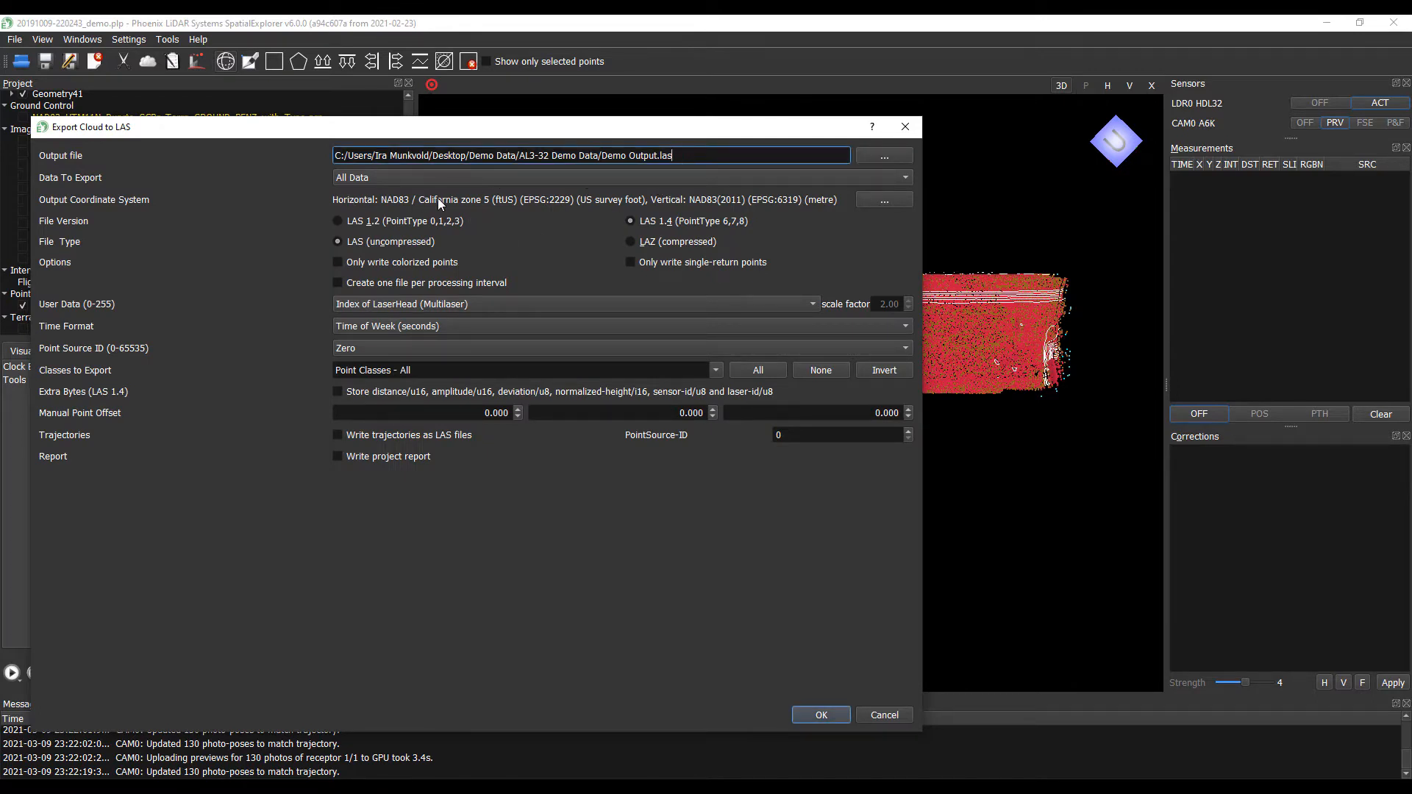
{"action": "left_click", "coordinate": [377, 181]}
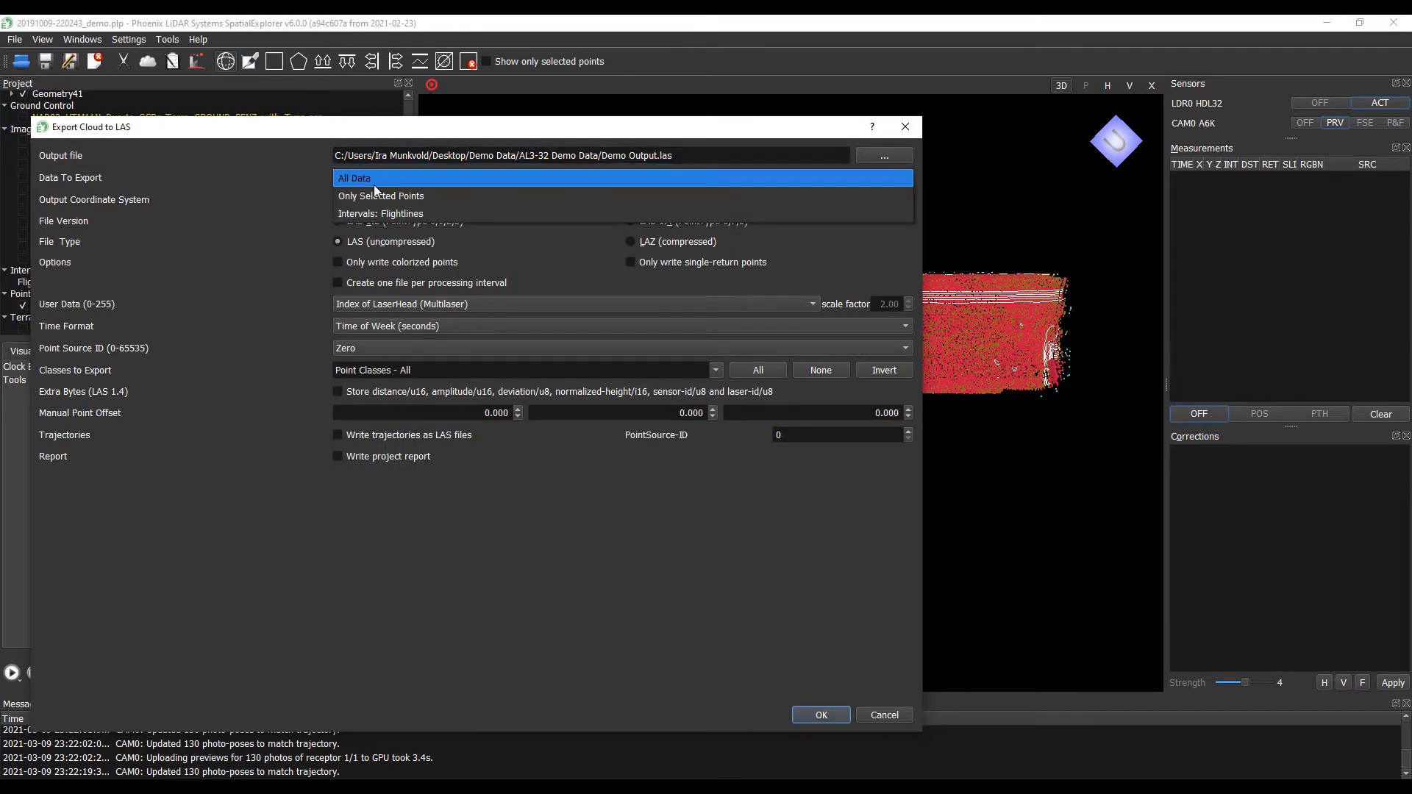
{"action": "left_click", "coordinate": [422, 215]}
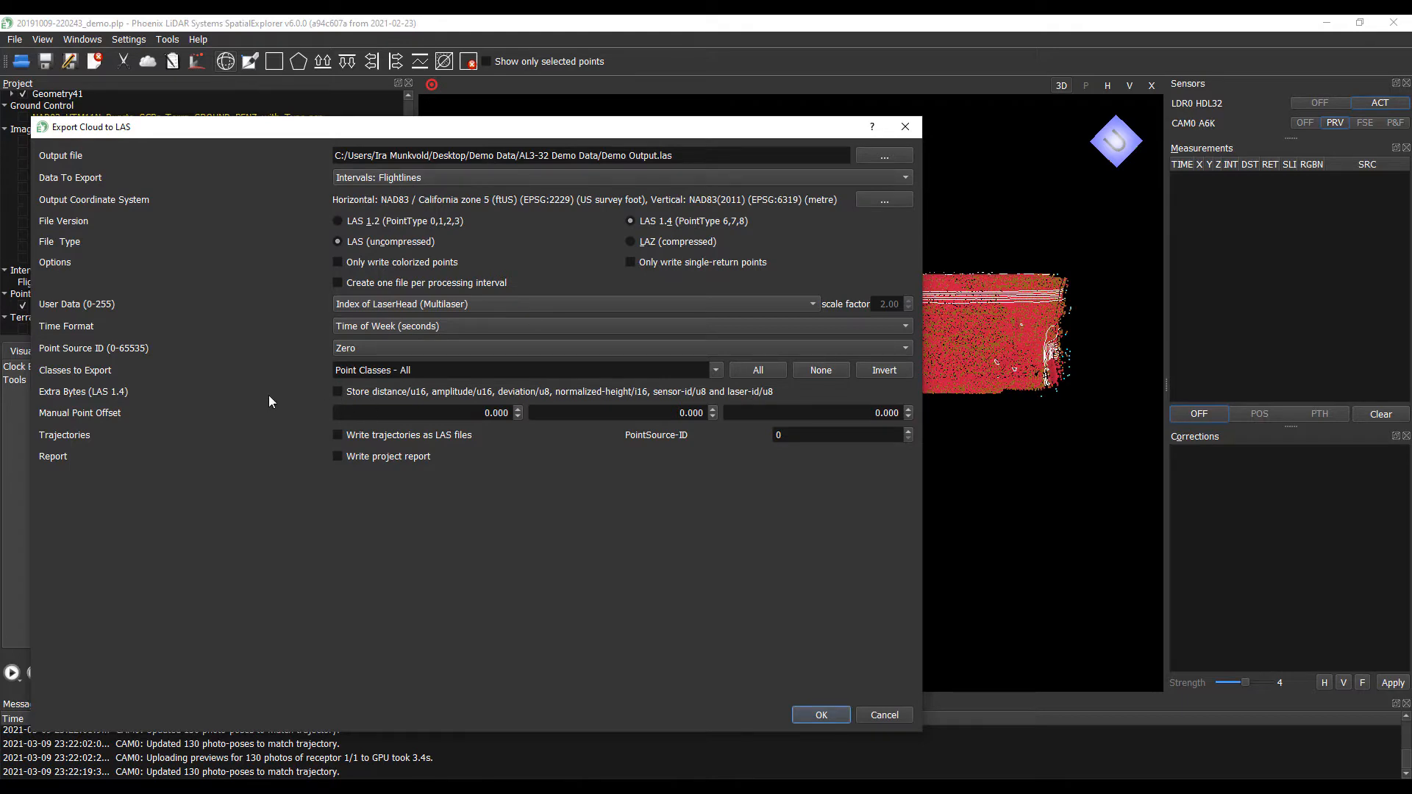
- Set the export's horizontal coordinate system to NAD83(2011) / UTM zone 11N (EPSG 6340), searching the list for "utm 11n"
{"action": "left_click", "coordinate": [886, 200]}
{"action": "left_click_drag", "start_coordinate": [430, 155], "coordinate": [583, 158]}
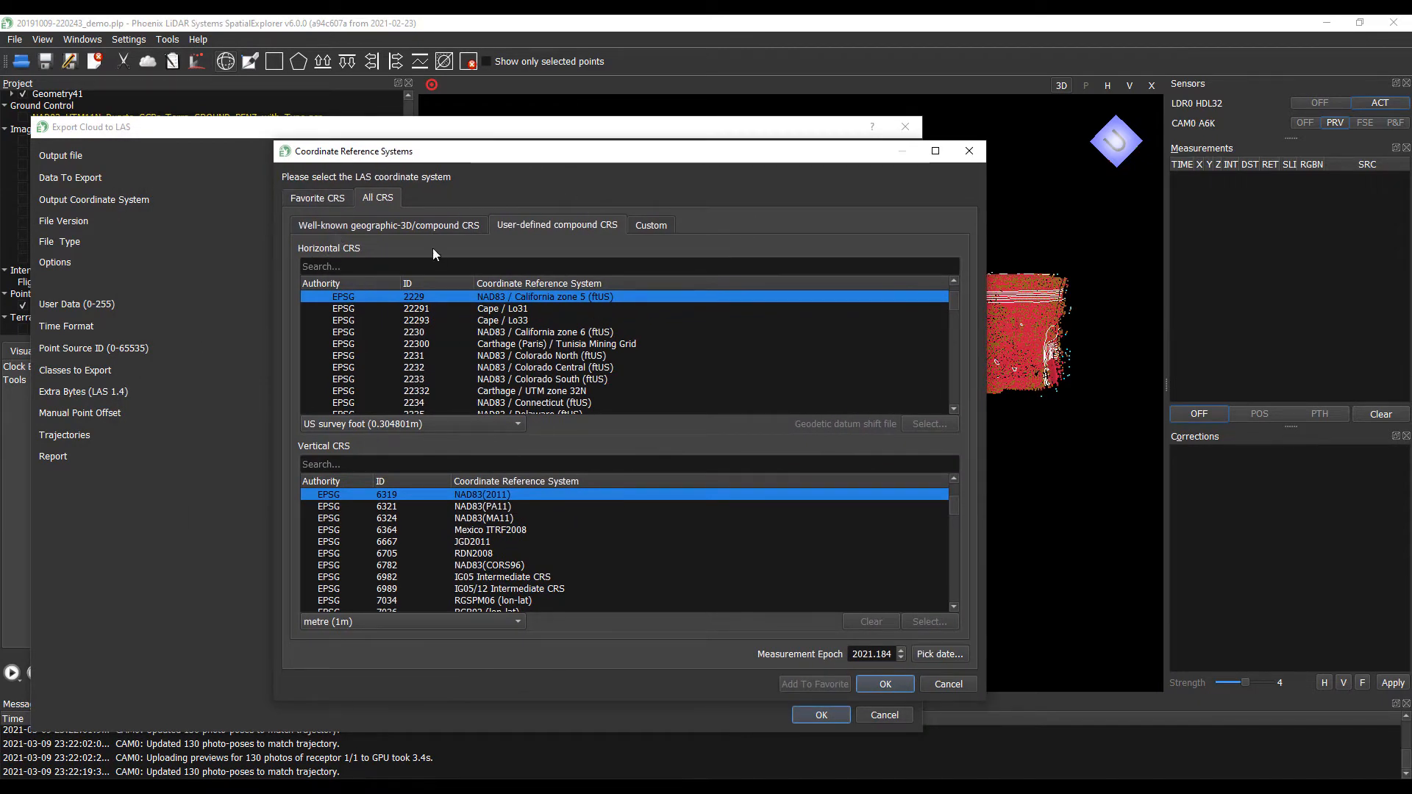
{"action": "left_click", "coordinate": [550, 267]}
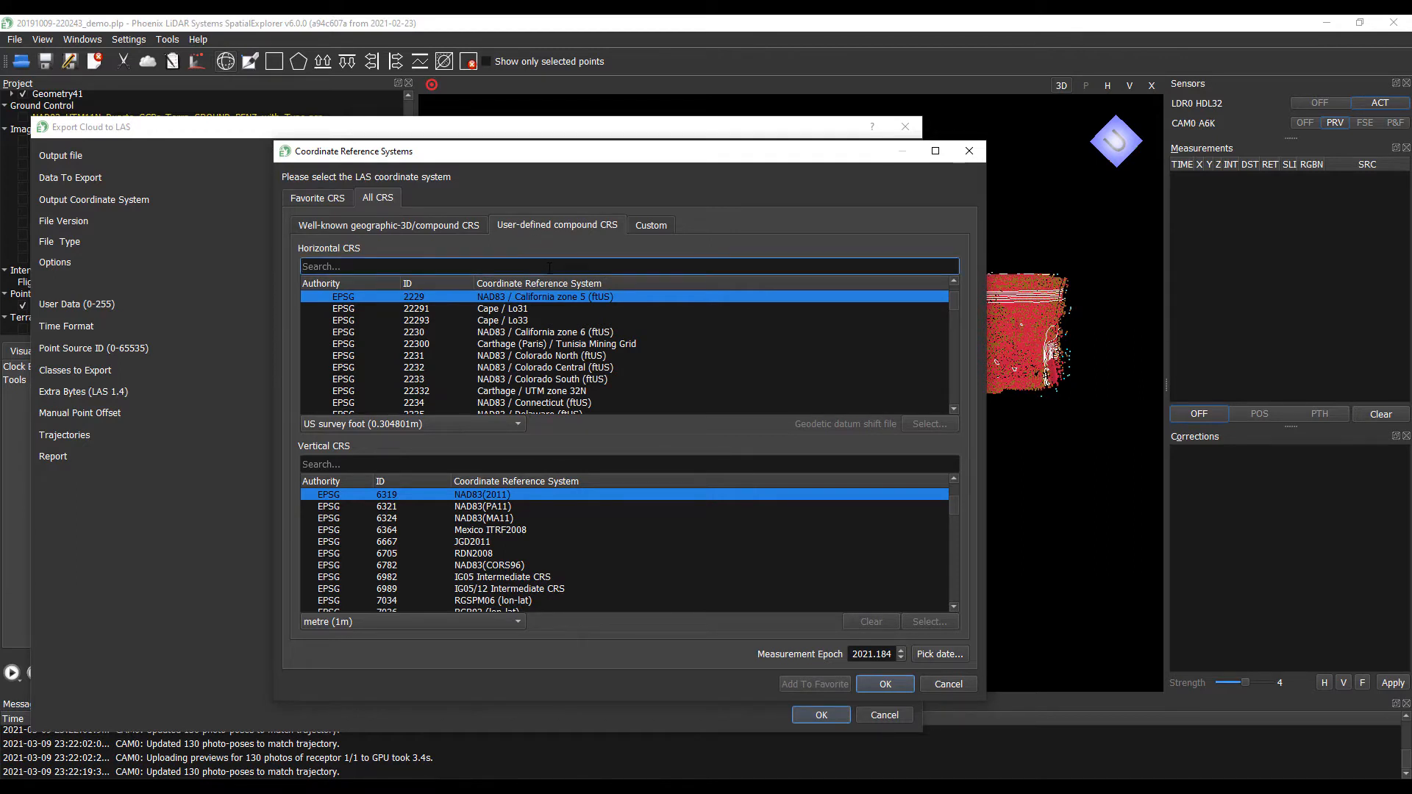
{"action": "type", "text": "utm 11n"}
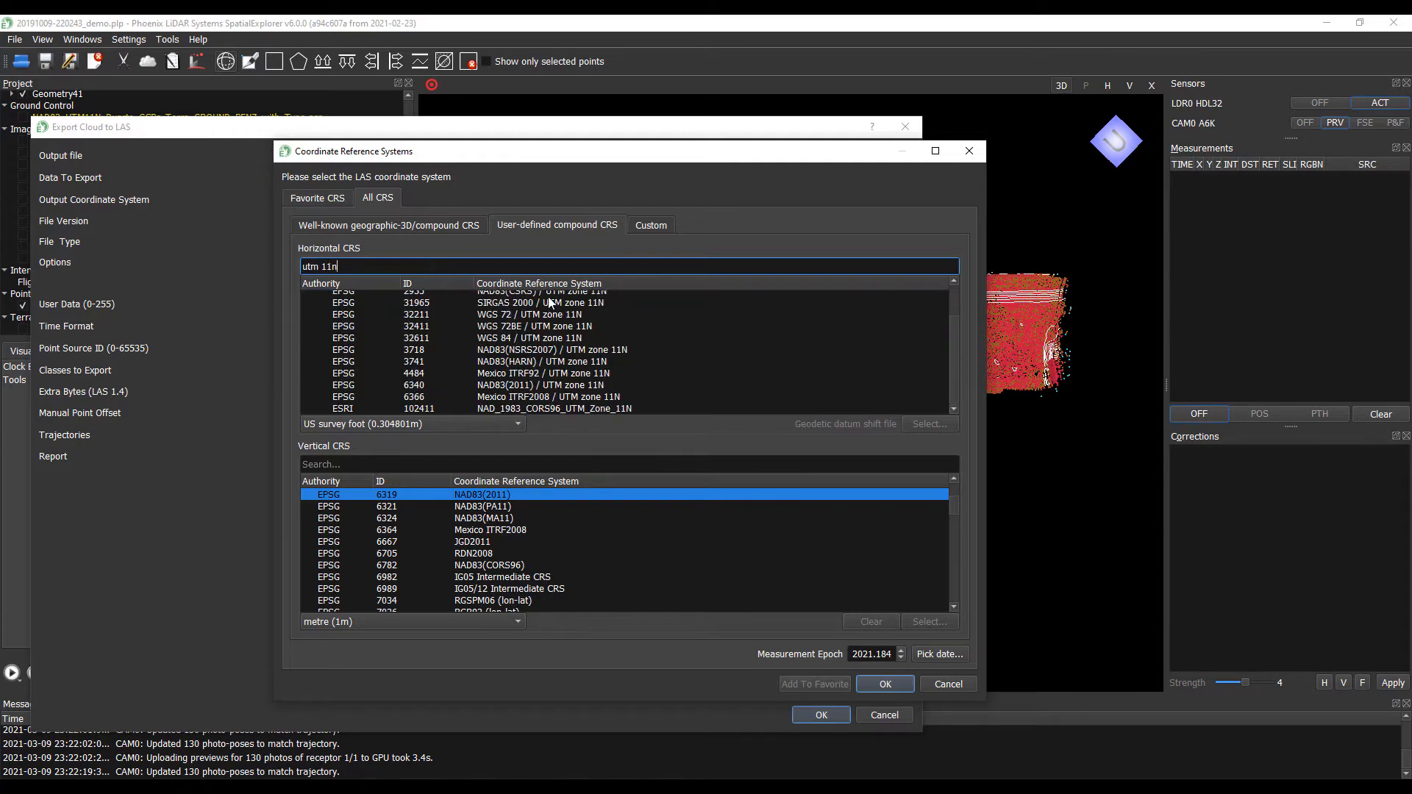
{"action": "scroll", "coordinate": [552, 382], "scroll_direction": "up", "scroll_amount": 2}
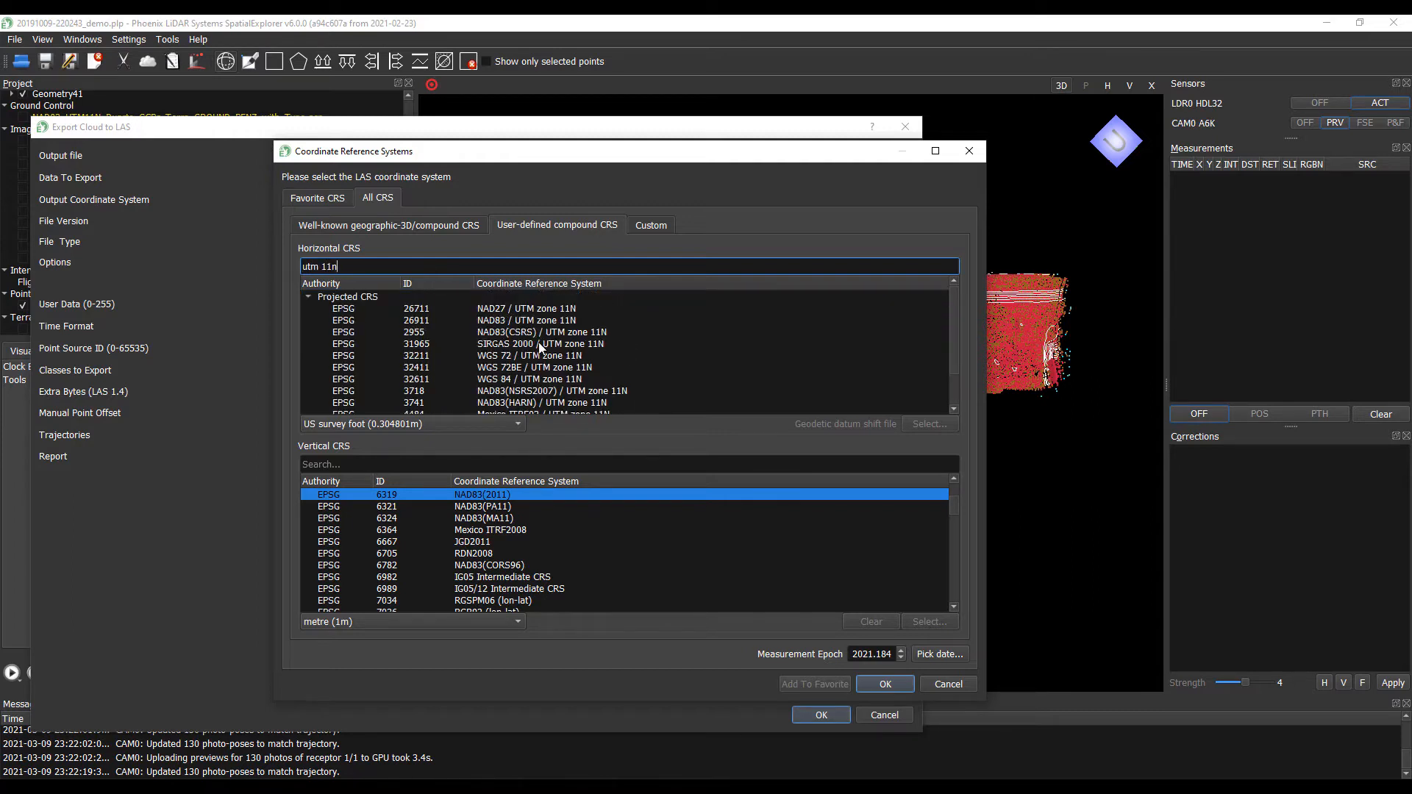
{"action": "left_click", "coordinate": [530, 321]}
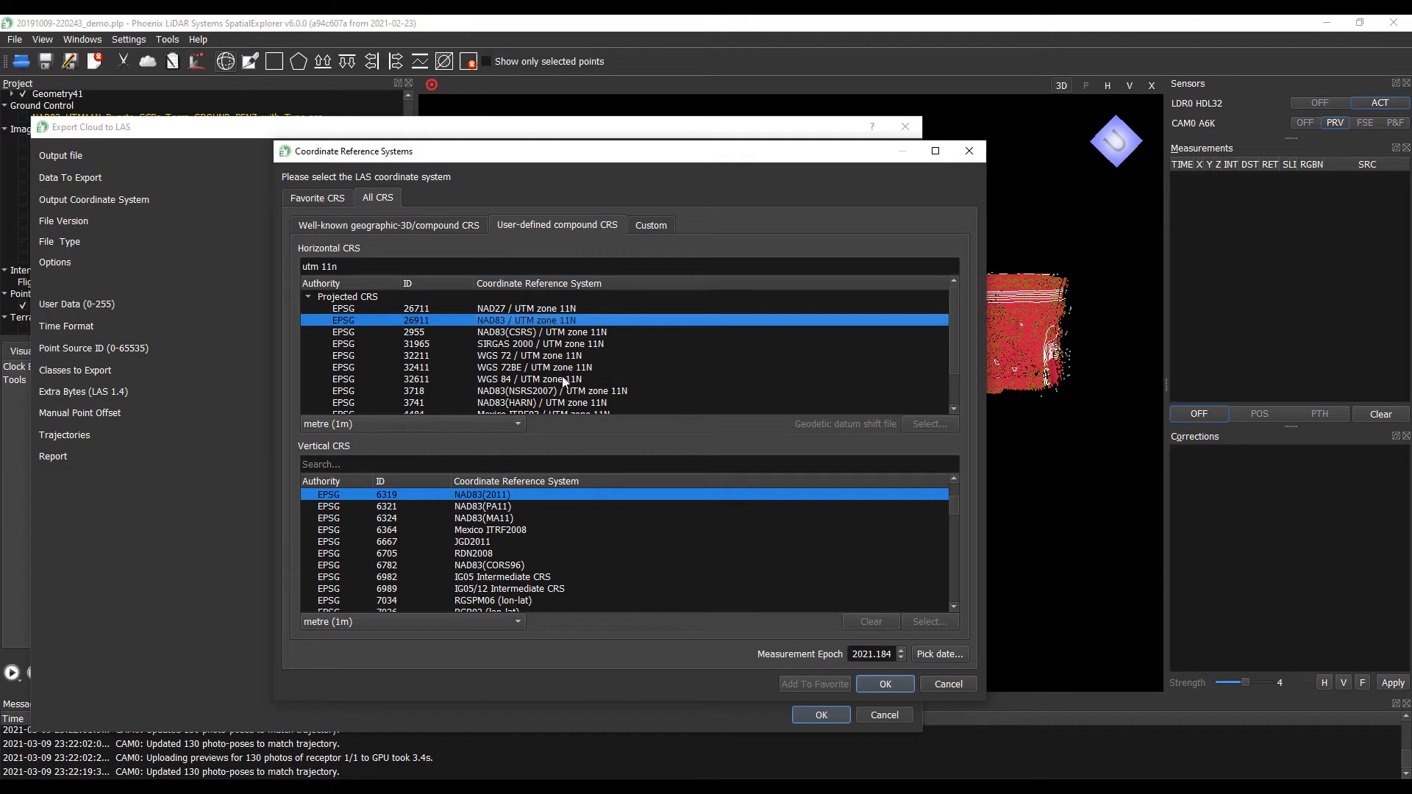
{"action": "scroll", "coordinate": [563, 408], "scroll_direction": "down", "scroll_amount": 1}
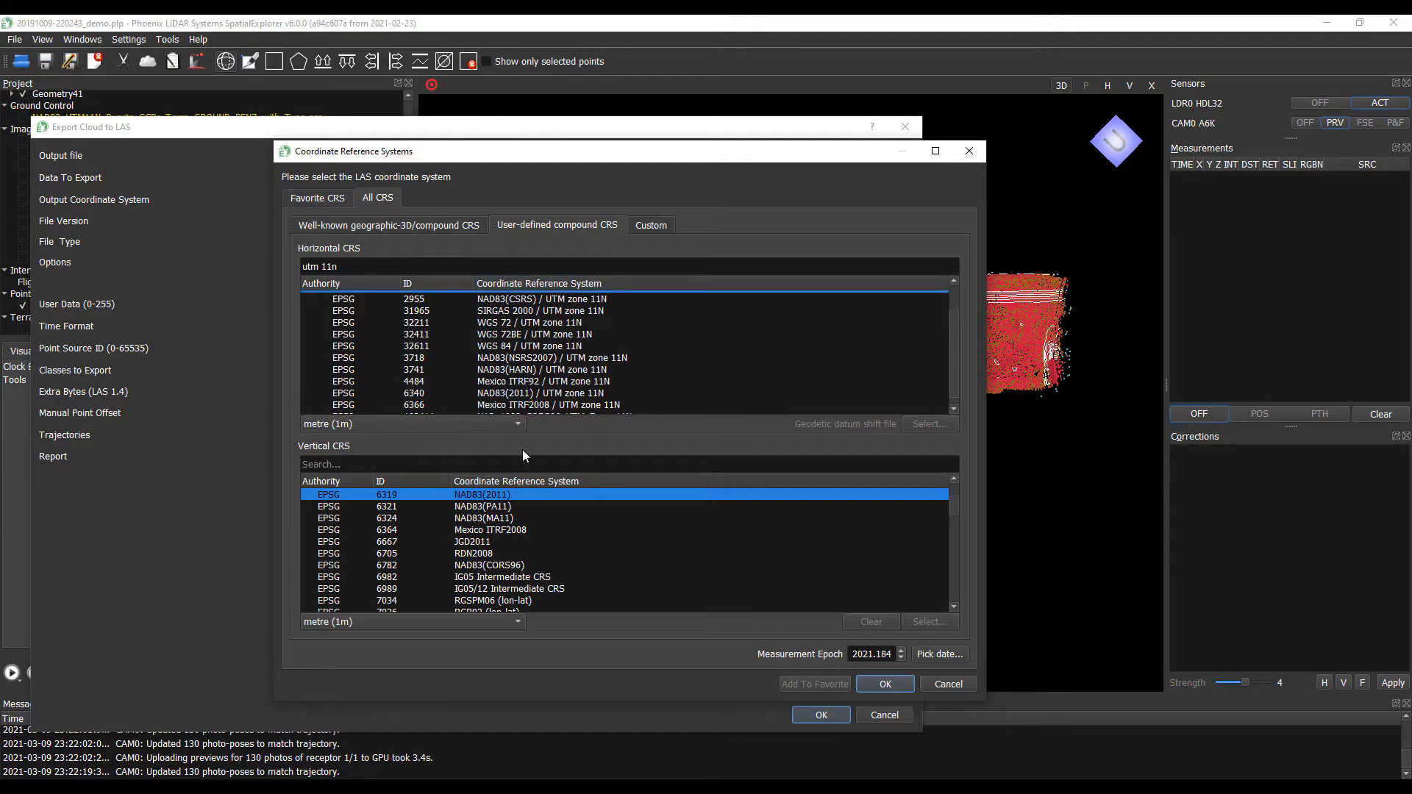
{"action": "left_click", "coordinate": [503, 395]}
{"action": "key", "text": "Return"}
{"action": "key", "text": "Return"}
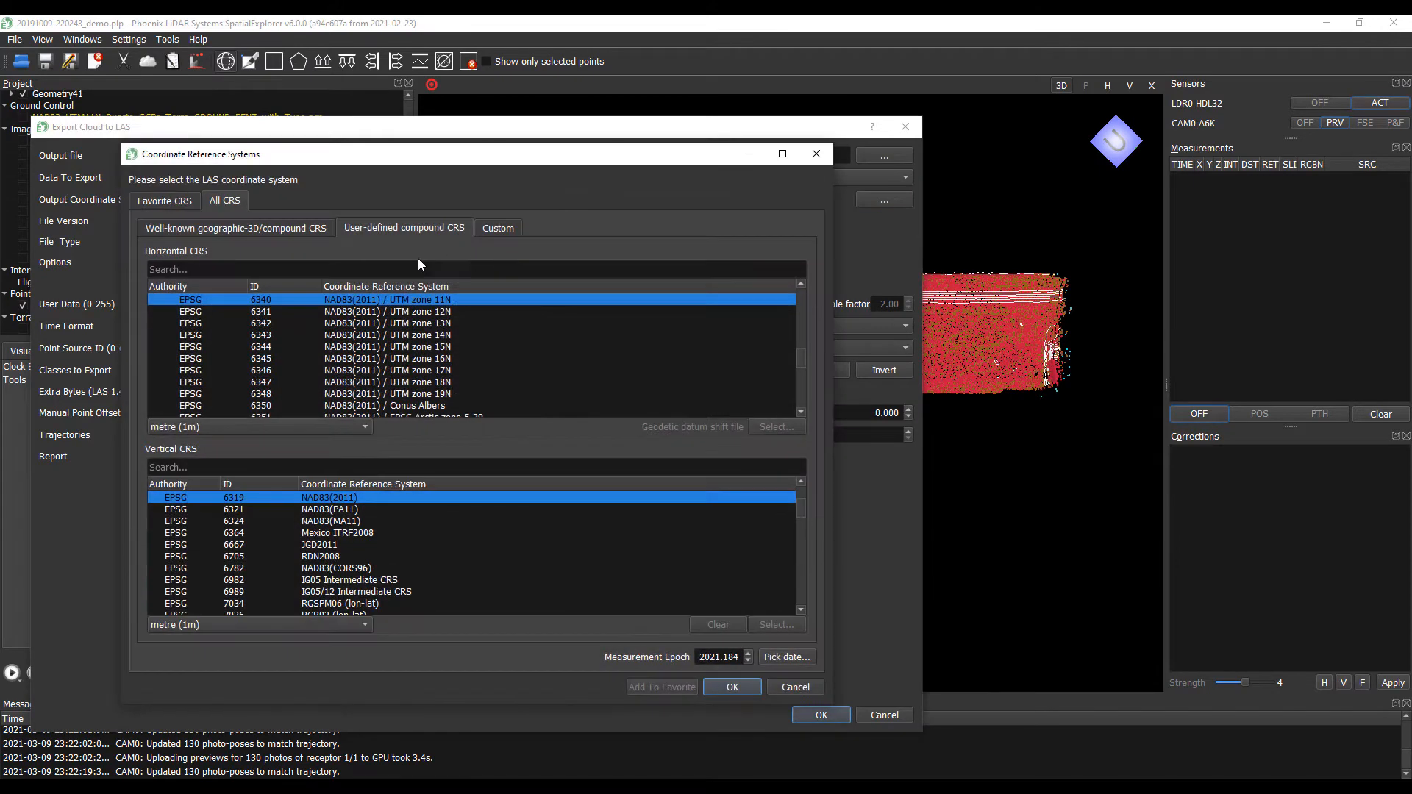
- Set both the horizontal and vertical units of the output coordinate system to metre (1m)
{"action": "left_click", "coordinate": [234, 468]}
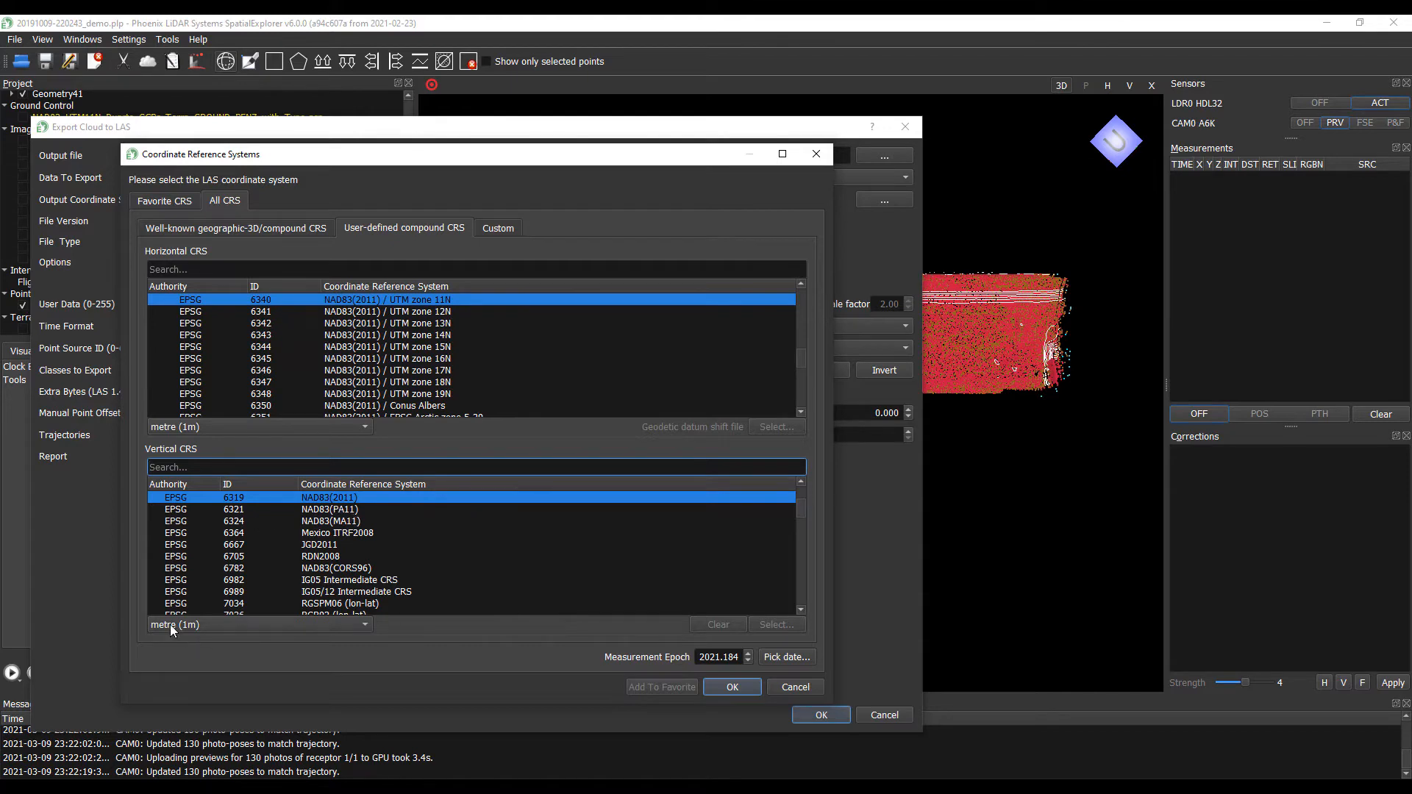
{"action": "left_click", "coordinate": [188, 431]}
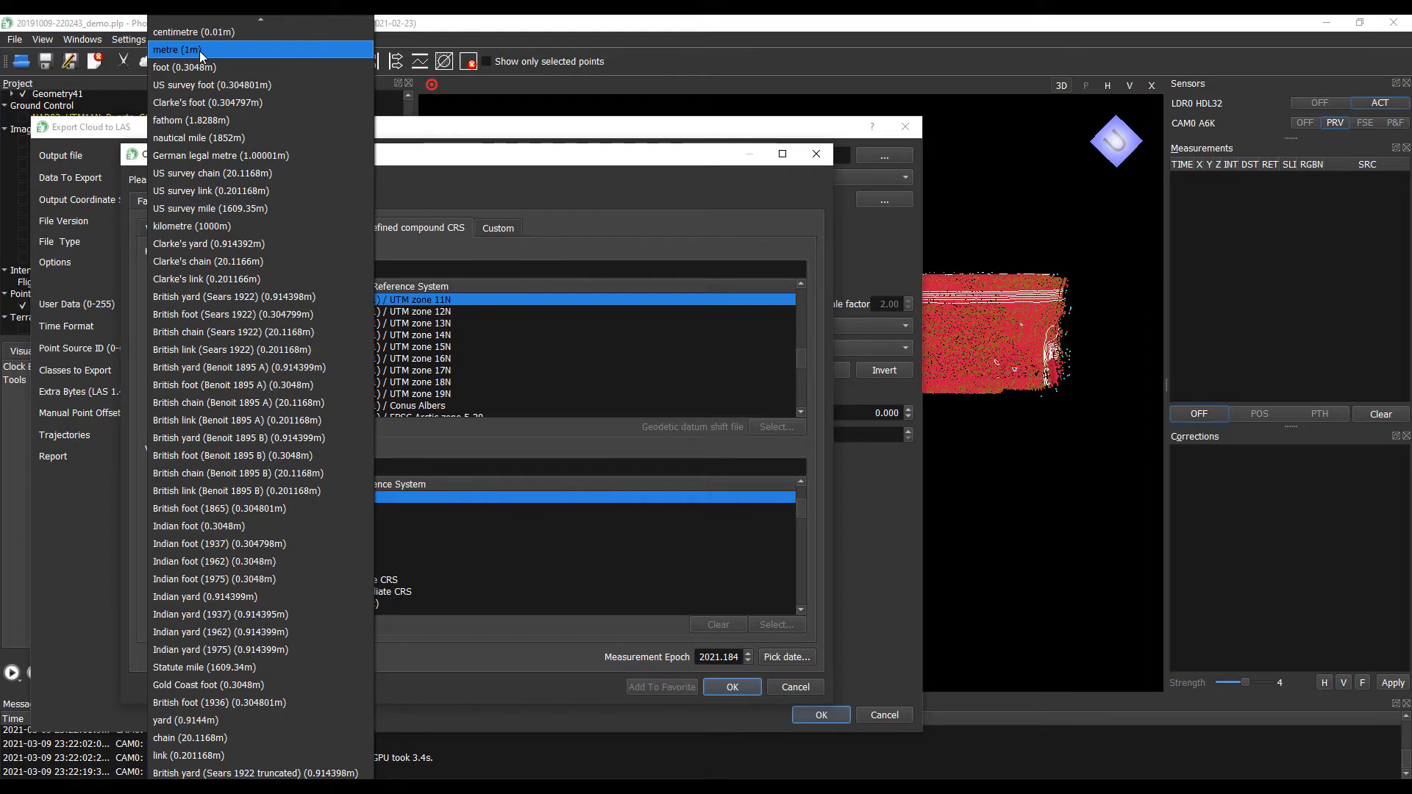
{"action": "left_click", "coordinate": [220, 49]}
{"action": "left_click", "coordinate": [285, 625]}
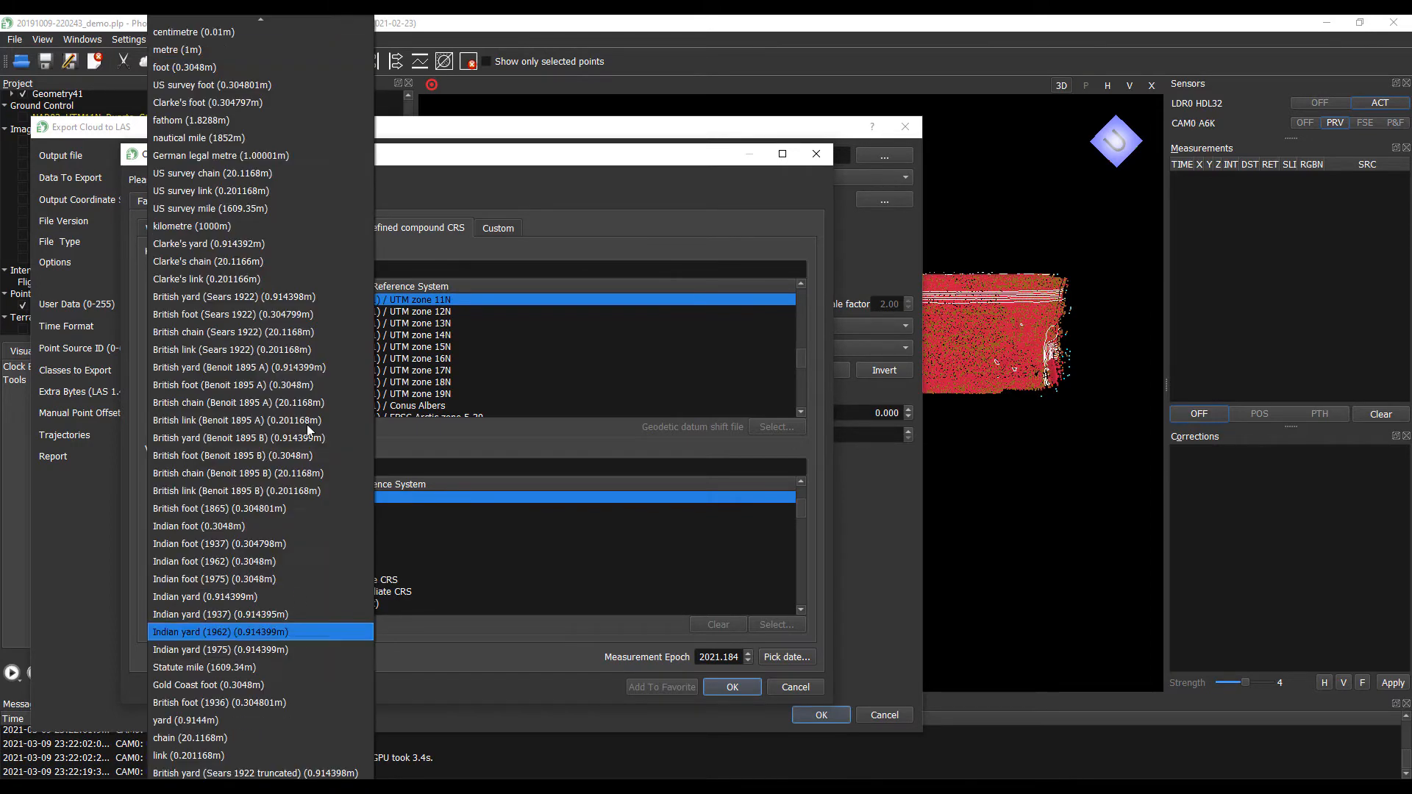
{"action": "left_click", "coordinate": [215, 49]}
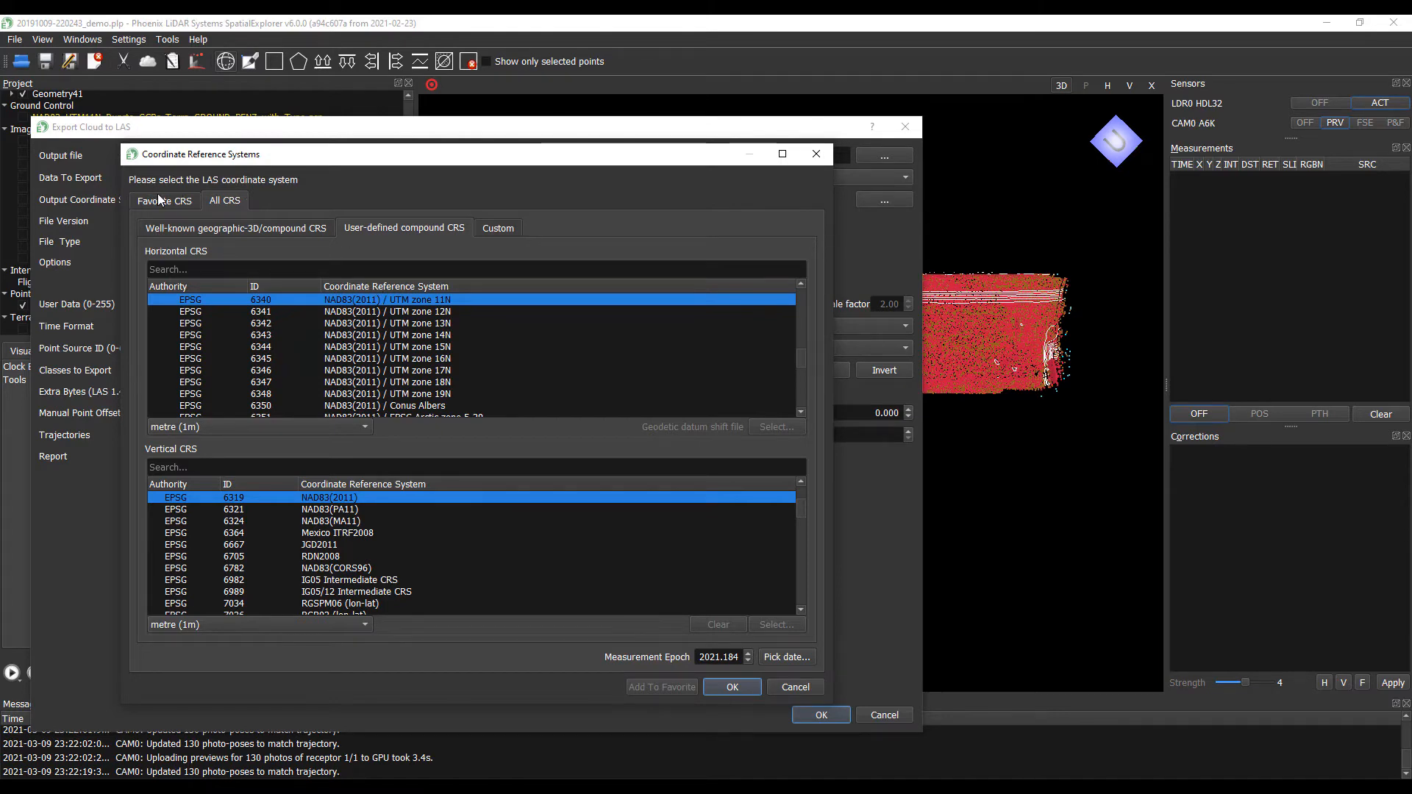
- Review the custom WellKnownText definition of the output coordinate system and its format options
{"action": "left_click", "coordinate": [512, 231]}
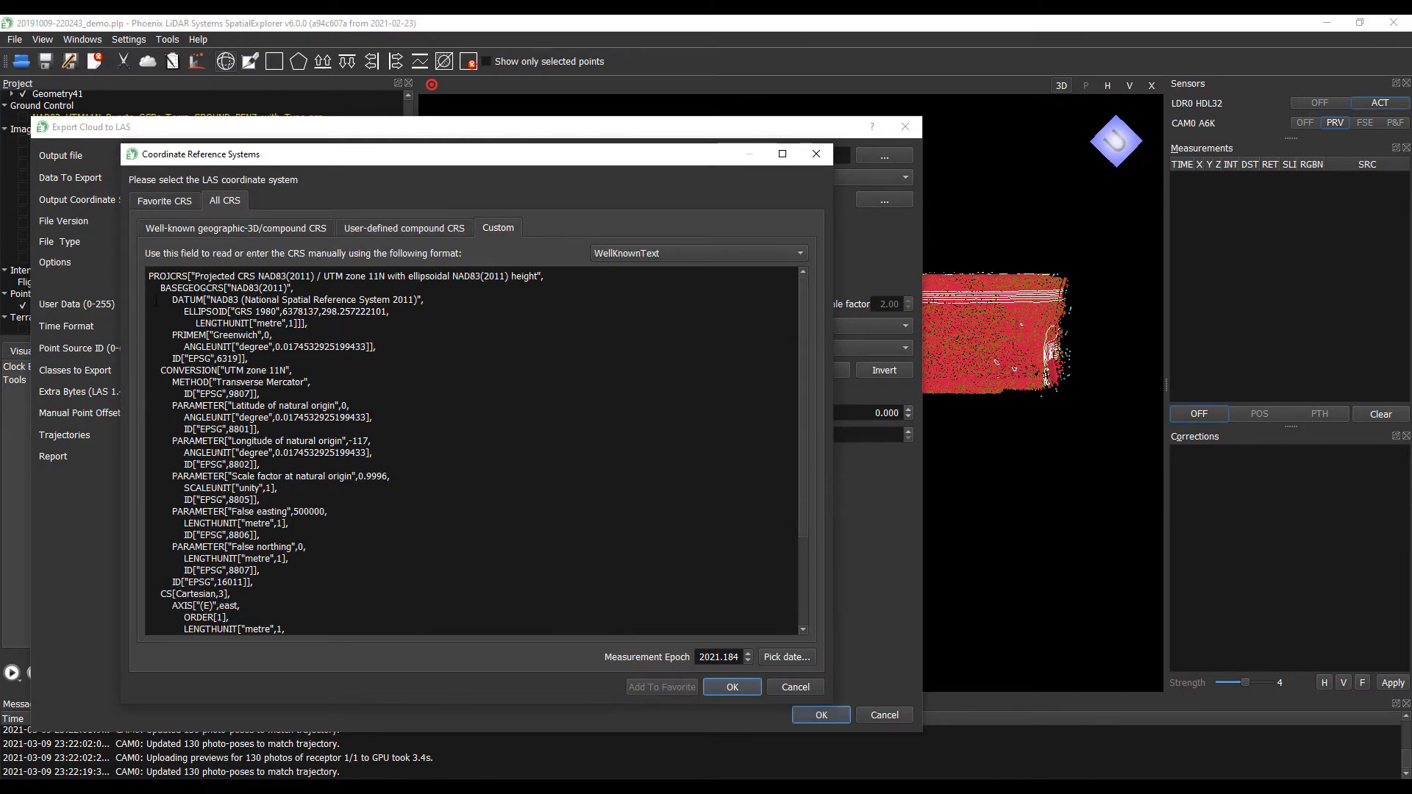
{"action": "left_click", "coordinate": [643, 257]}
{"action": "left_click", "coordinate": [607, 234]}
{"action": "left_click", "coordinate": [371, 225]}
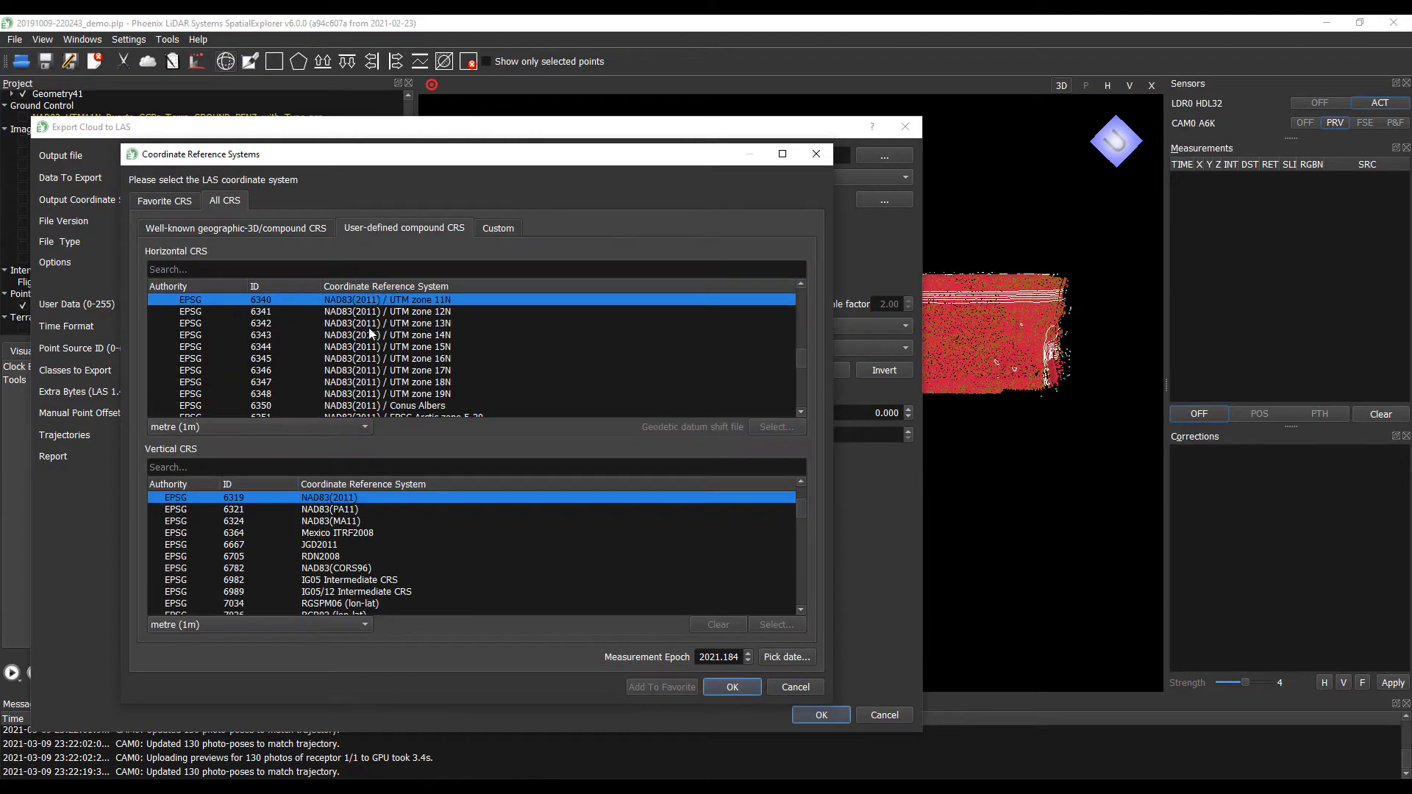
- Apply the saved favorite coordinate system Duarte to the LAS export
{"action": "left_click", "coordinate": [181, 201]}
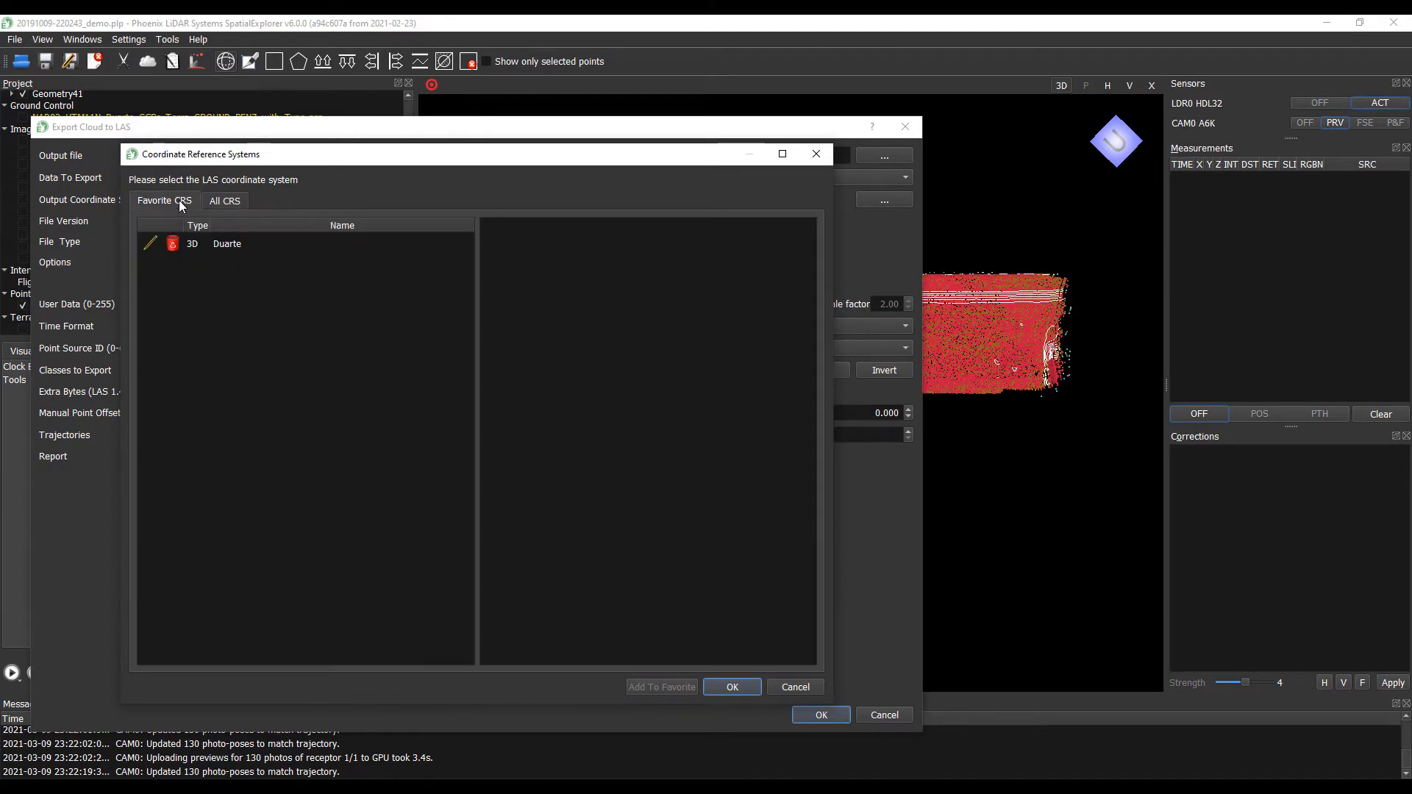
{"action": "left_click", "coordinate": [238, 245]}
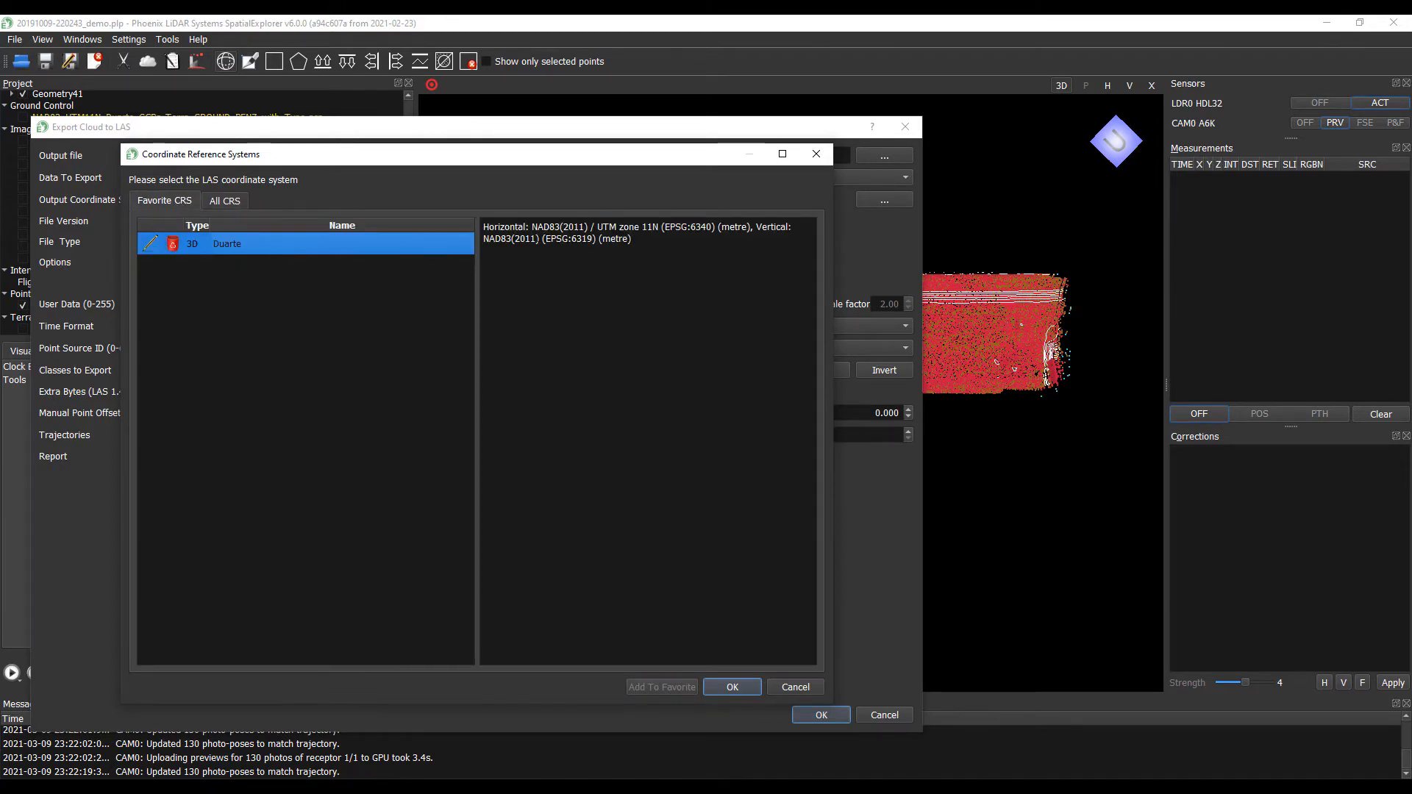
{"action": "double_click", "coordinate": [236, 243]}
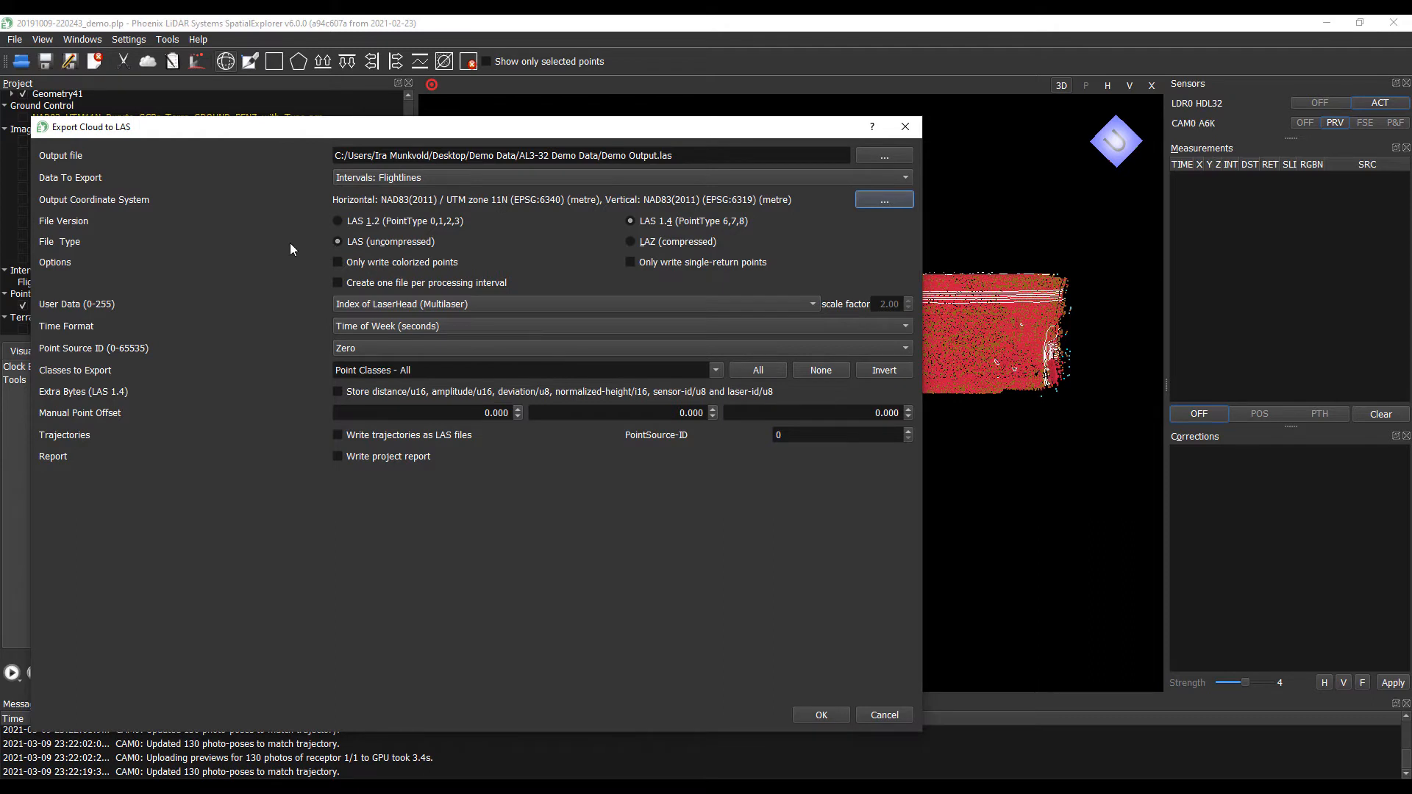
- Set the export's file version to LAS 1.2 and its time format to Time of Week (seconds)
{"action": "left_click", "coordinate": [339, 222]}
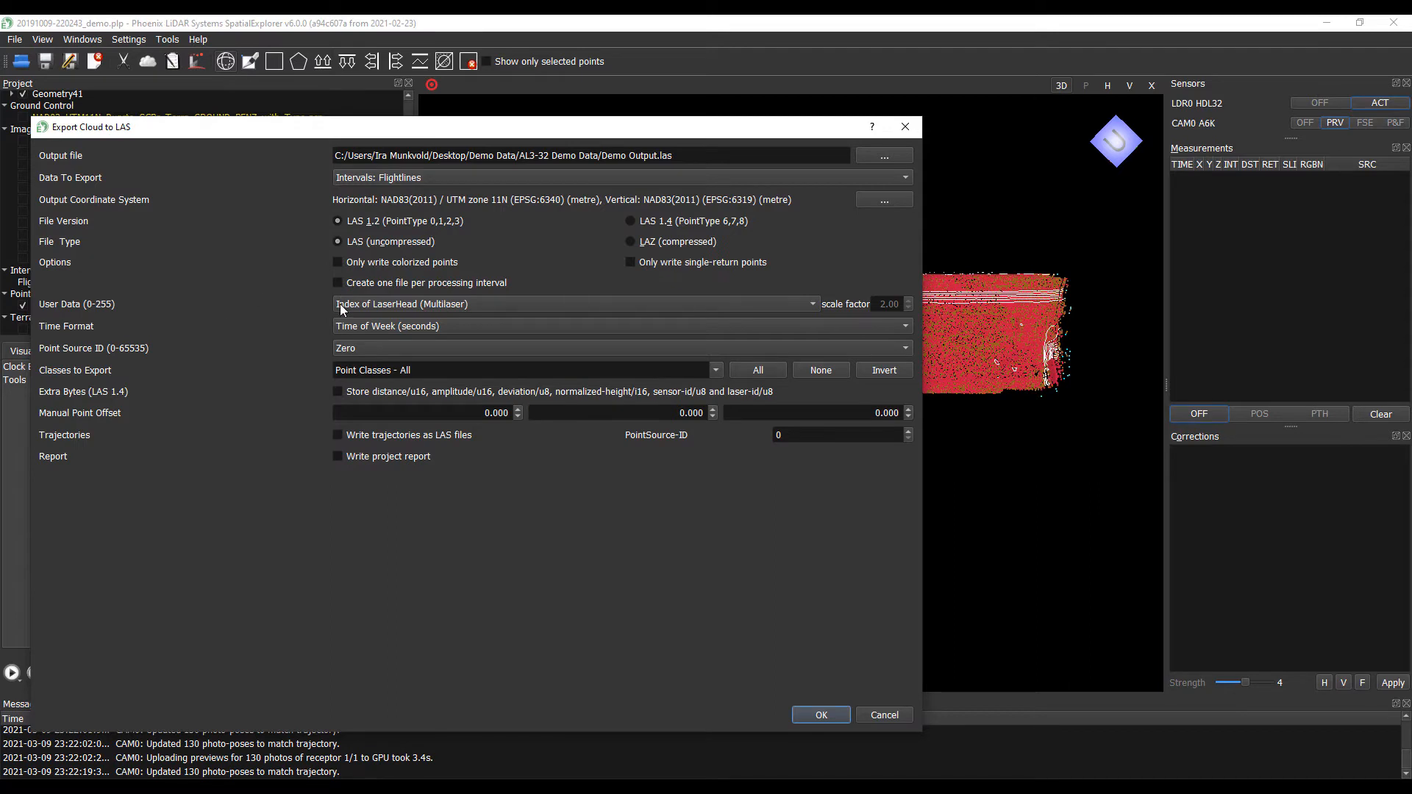
{"action": "left_click_drag", "start_coordinate": [342, 126], "coordinate": [556, 99]}
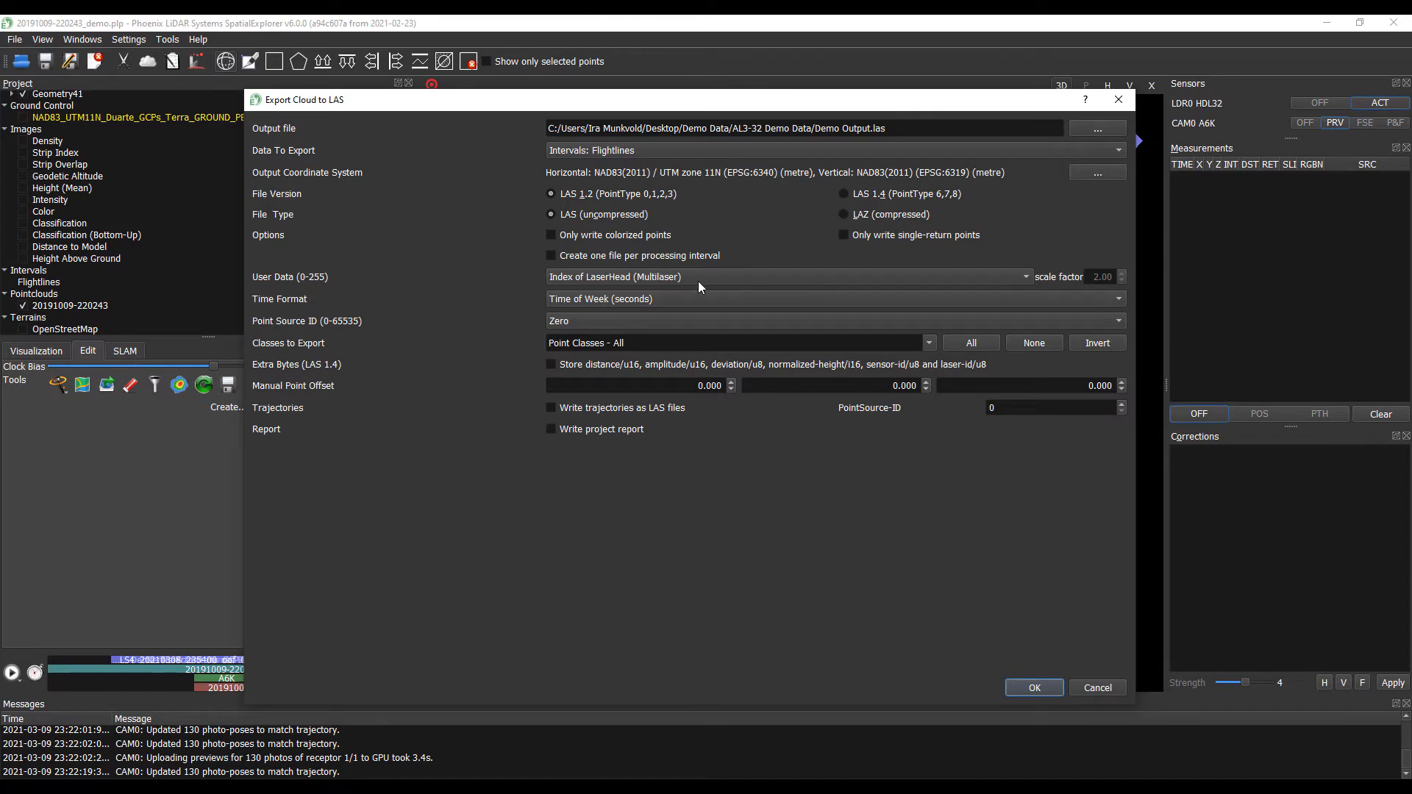
{"action": "left_click", "coordinate": [711, 304]}
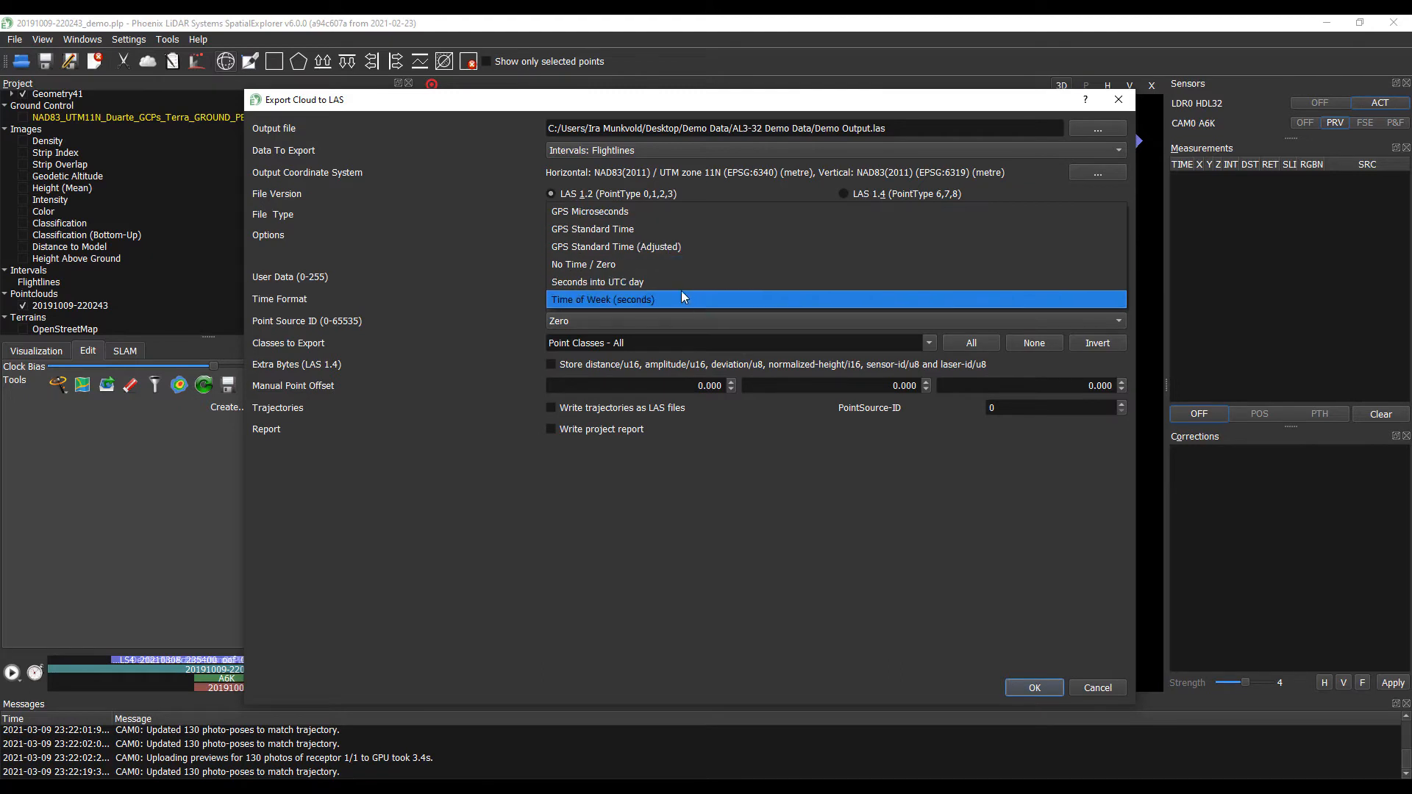
{"action": "left_click", "coordinate": [610, 300]}
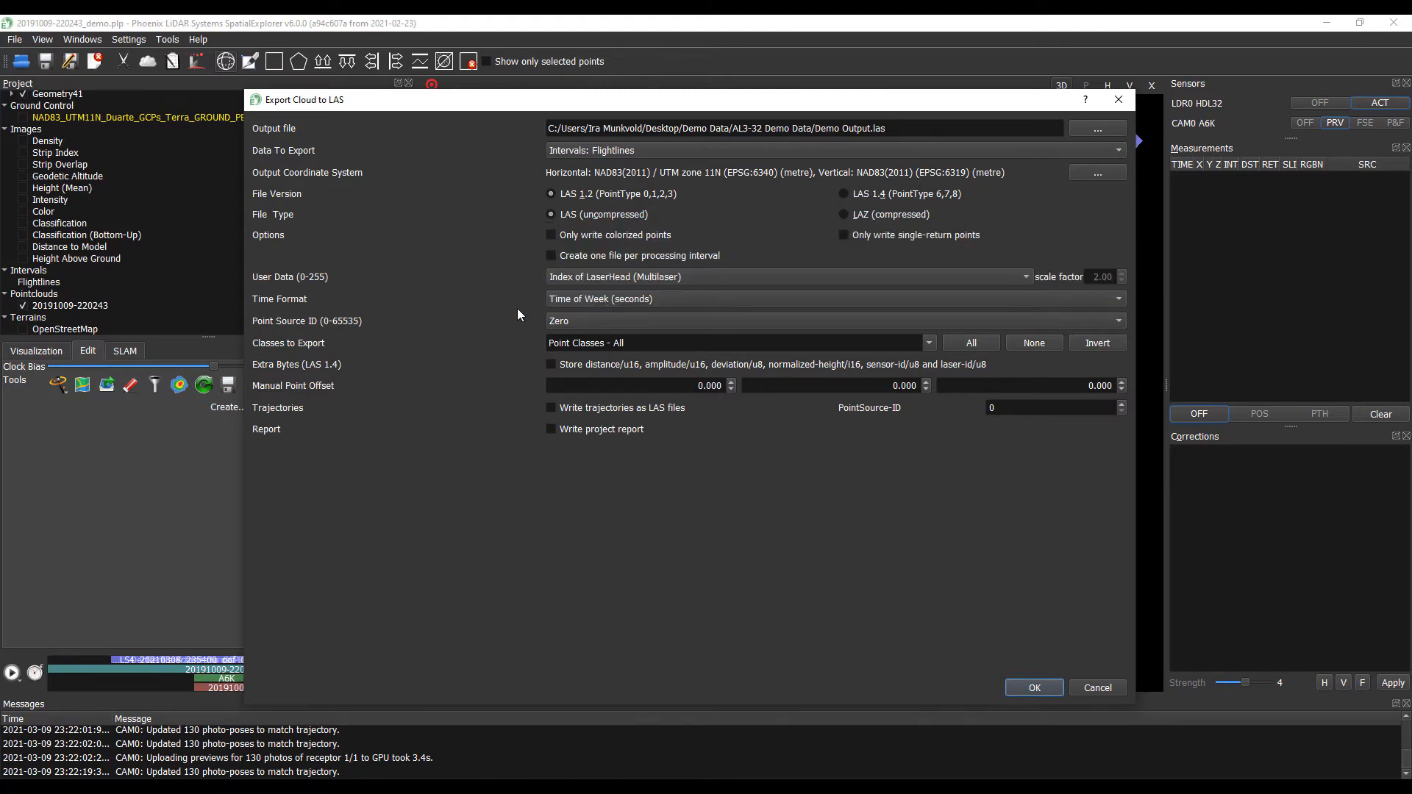
- Set the Point Source ID to Index of Interval starting at 0 and confirm the export with all point classes
{"action": "left_click", "coordinate": [574, 325]}
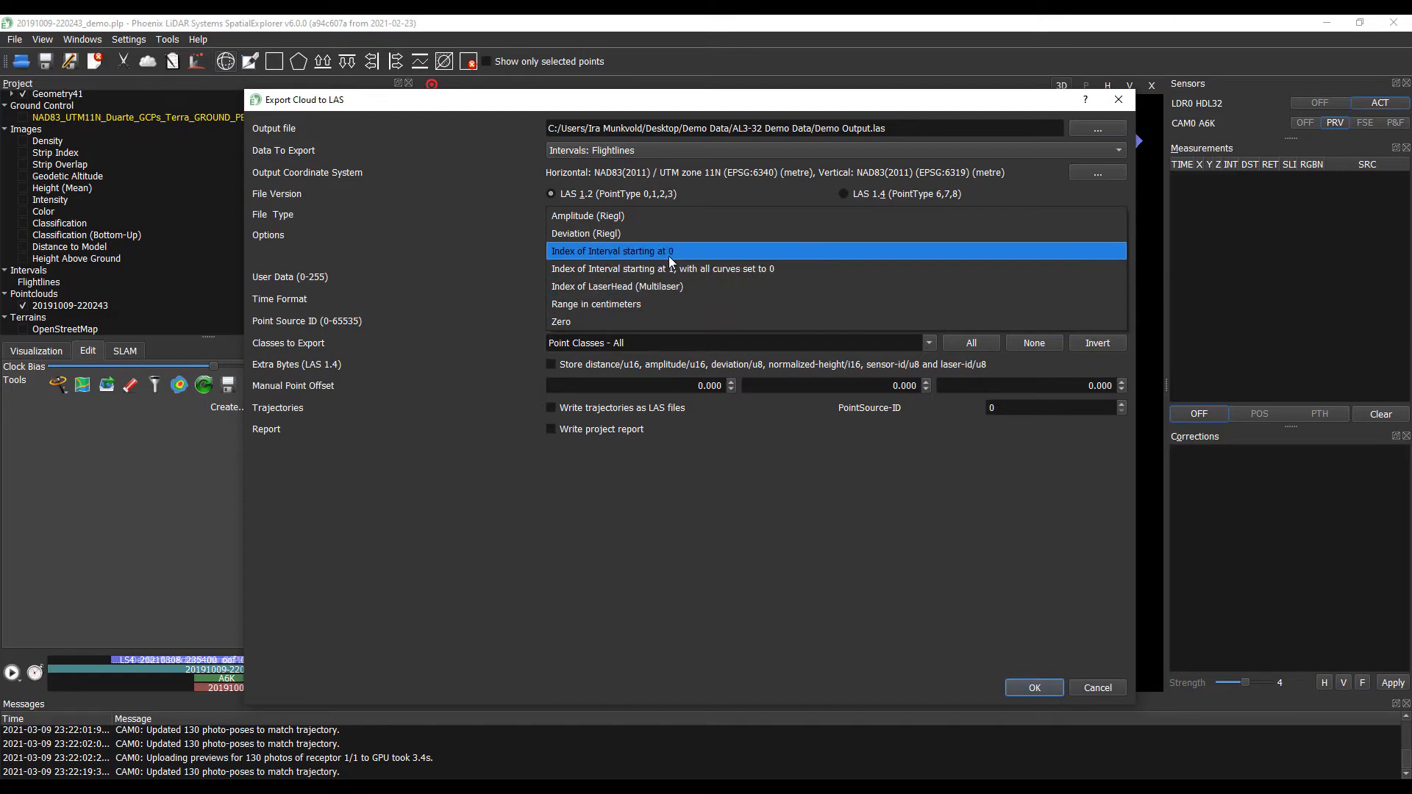
{"action": "left_click", "coordinate": [687, 251]}
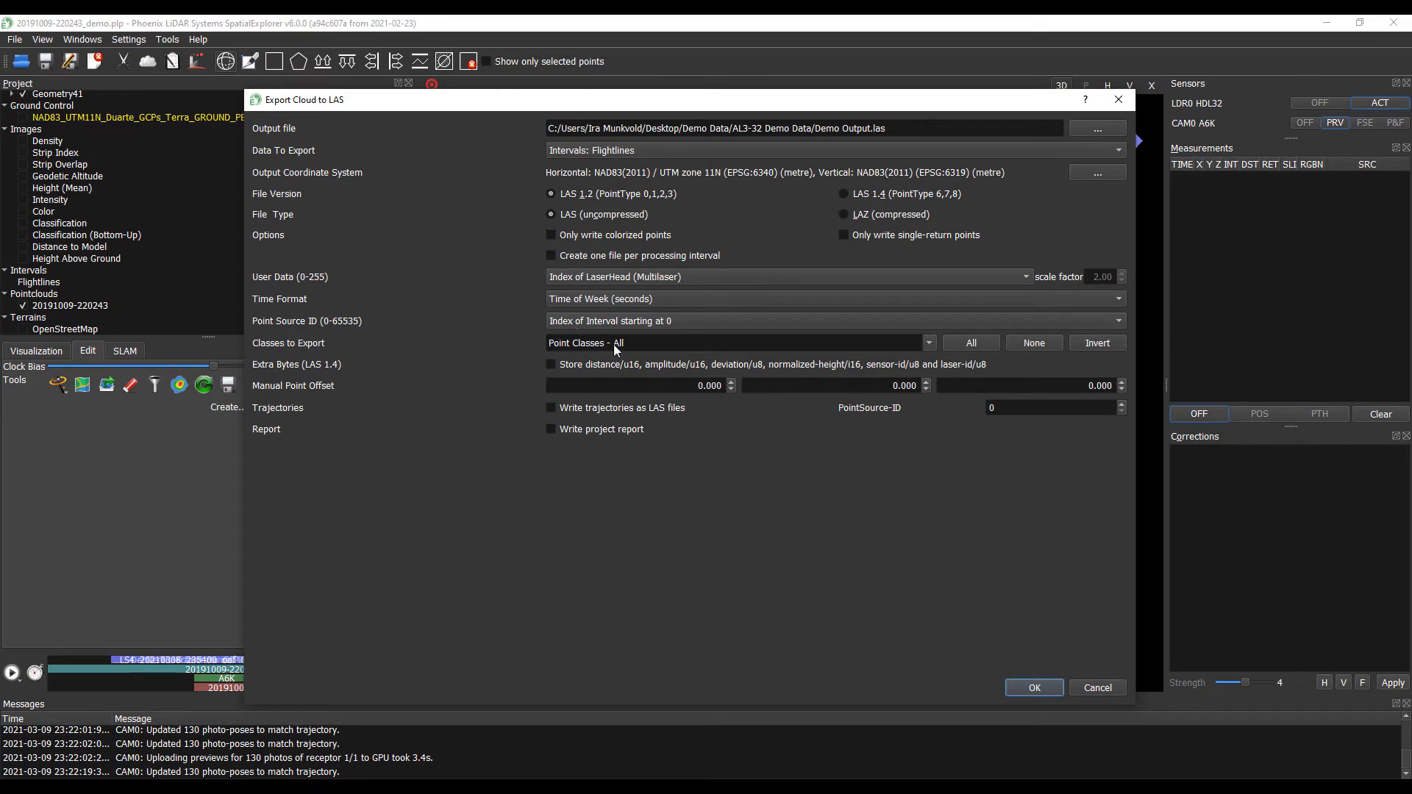
{"action": "left_click", "coordinate": [916, 340]}
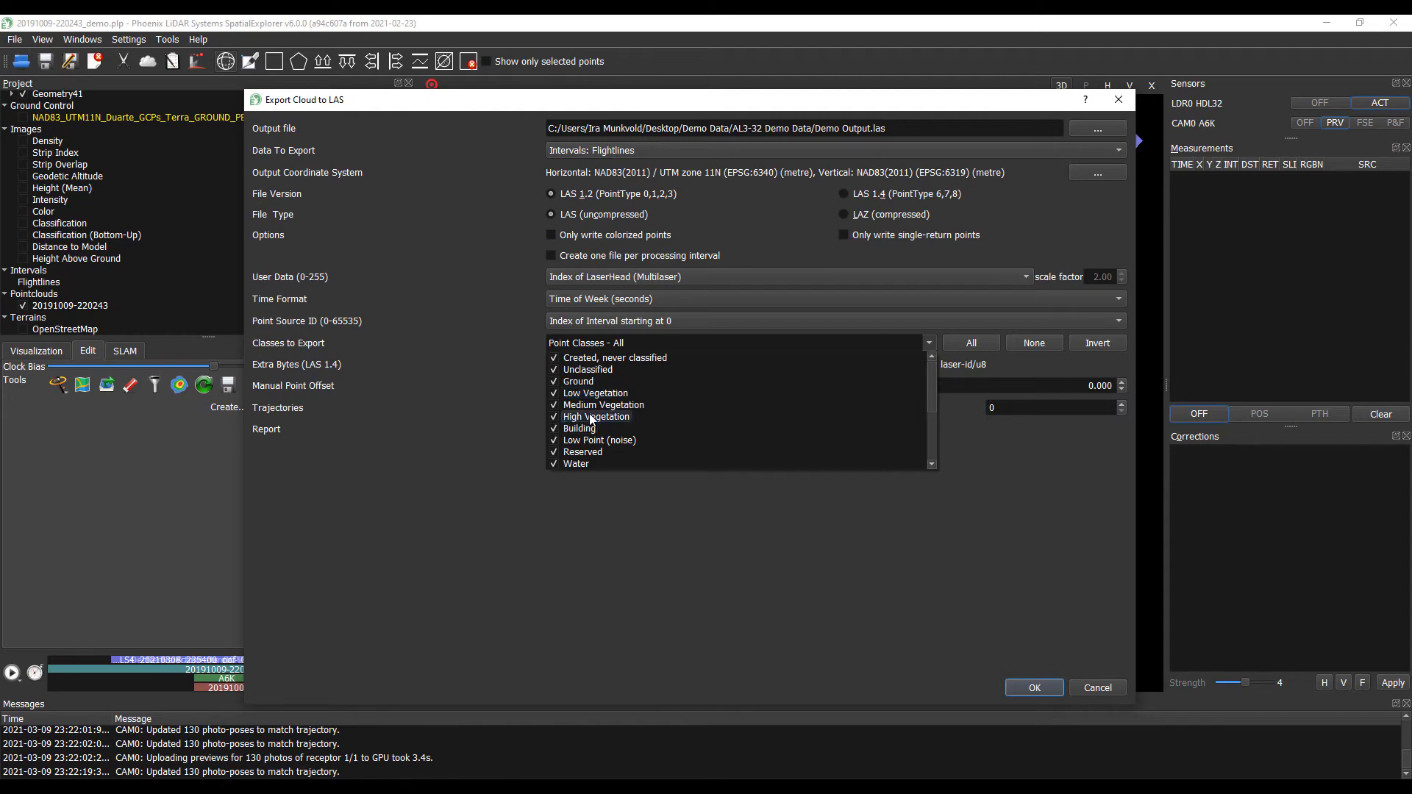
{"action": "left_click", "coordinate": [546, 361]}
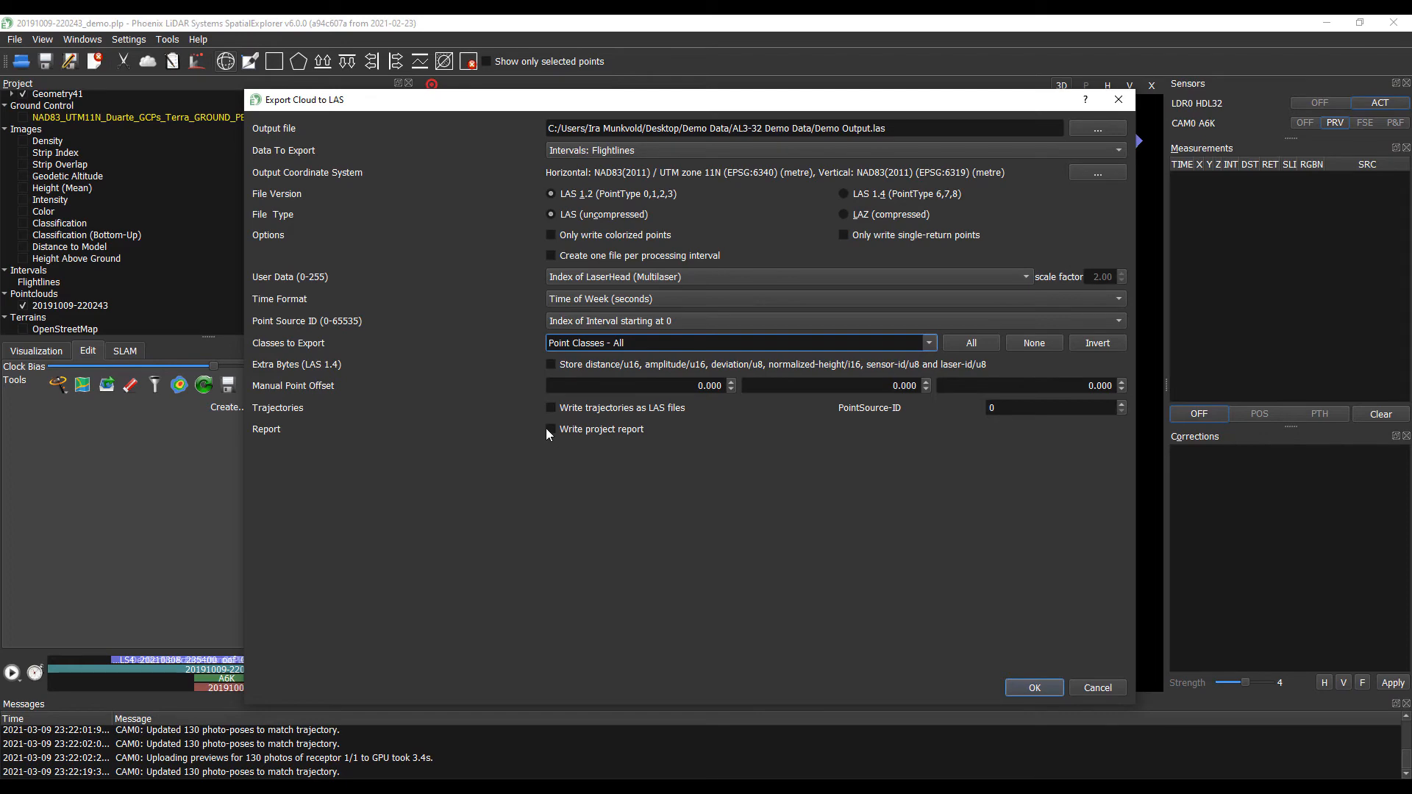
{"action": "left_click", "coordinate": [1035, 688]}
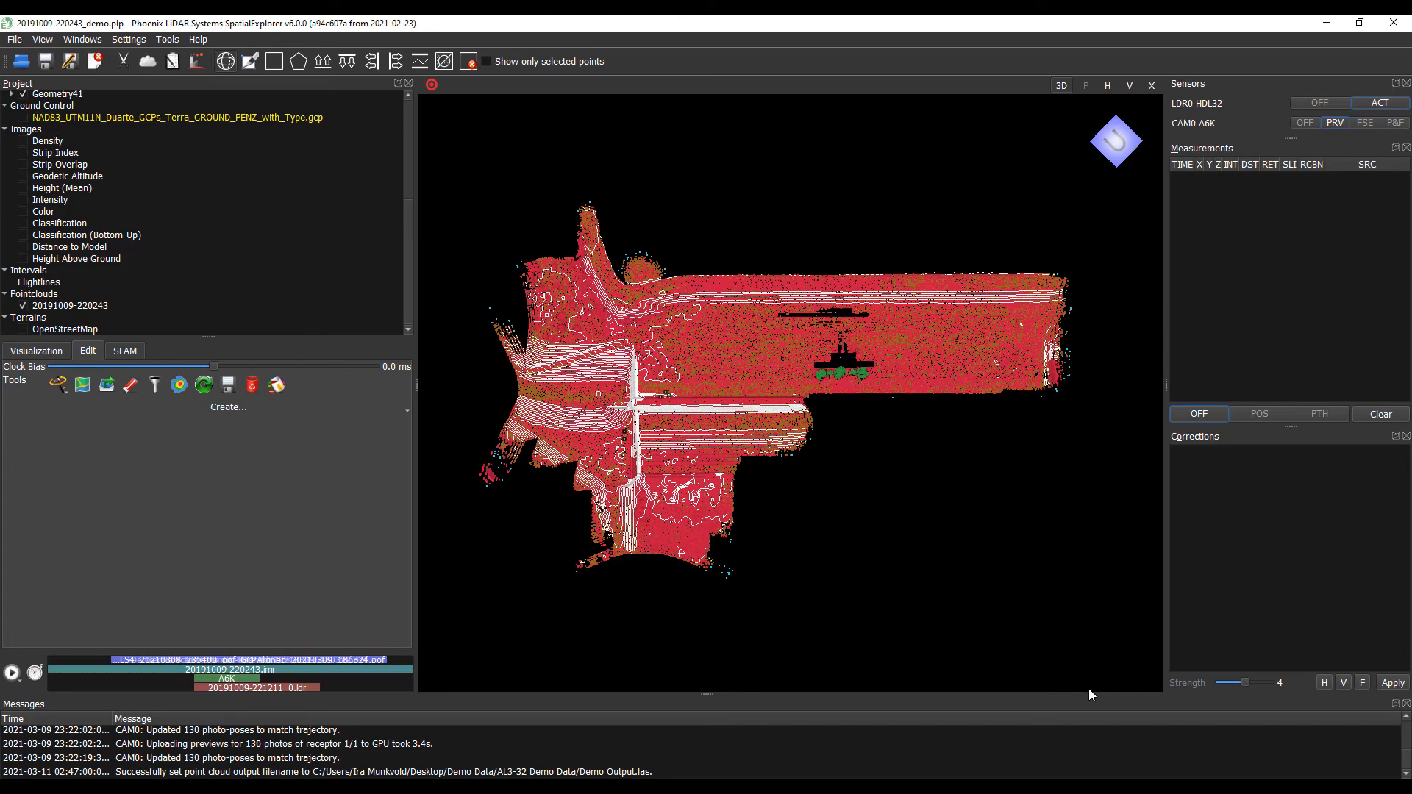
{"action": "left_click_drag", "start_coordinate": [860, 536], "coordinate": [886, 602]}
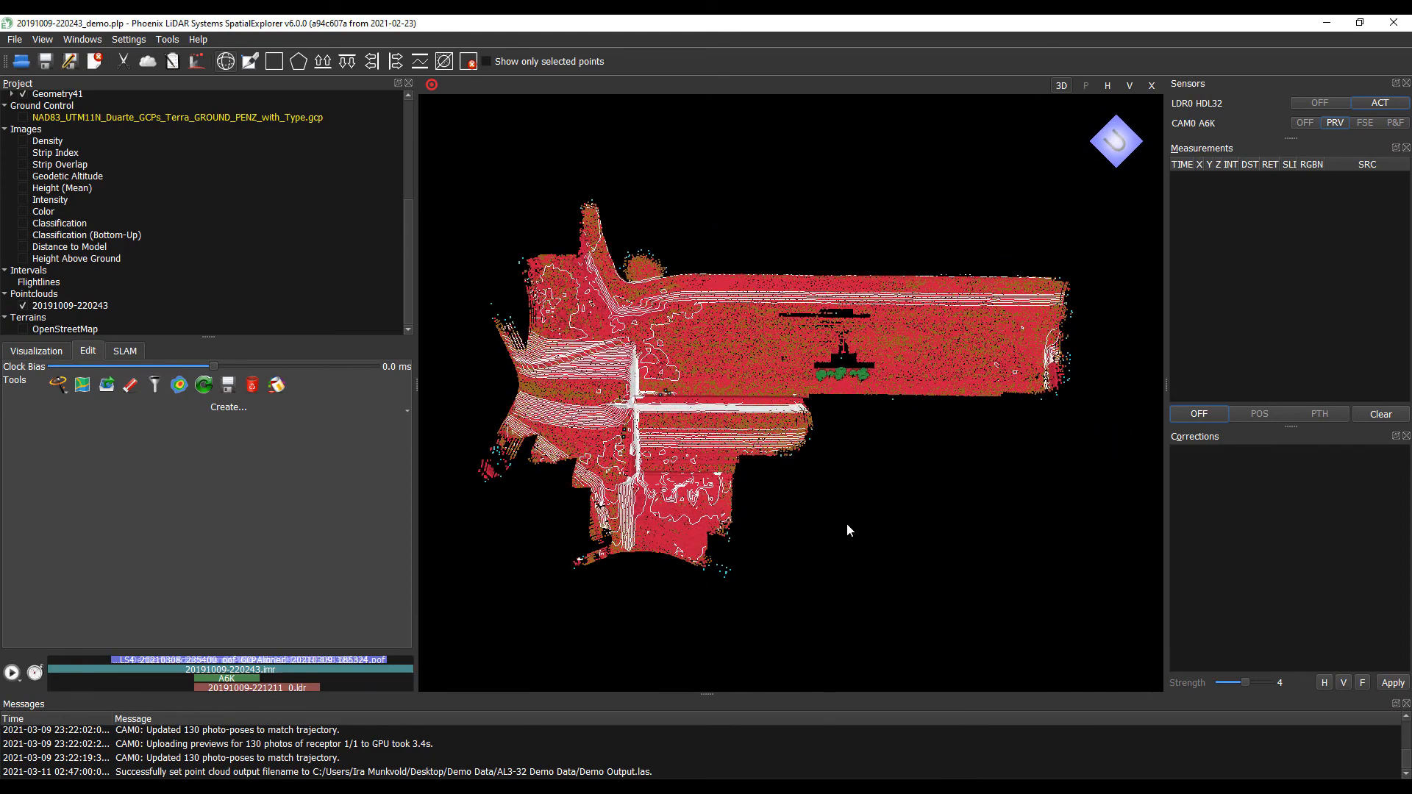